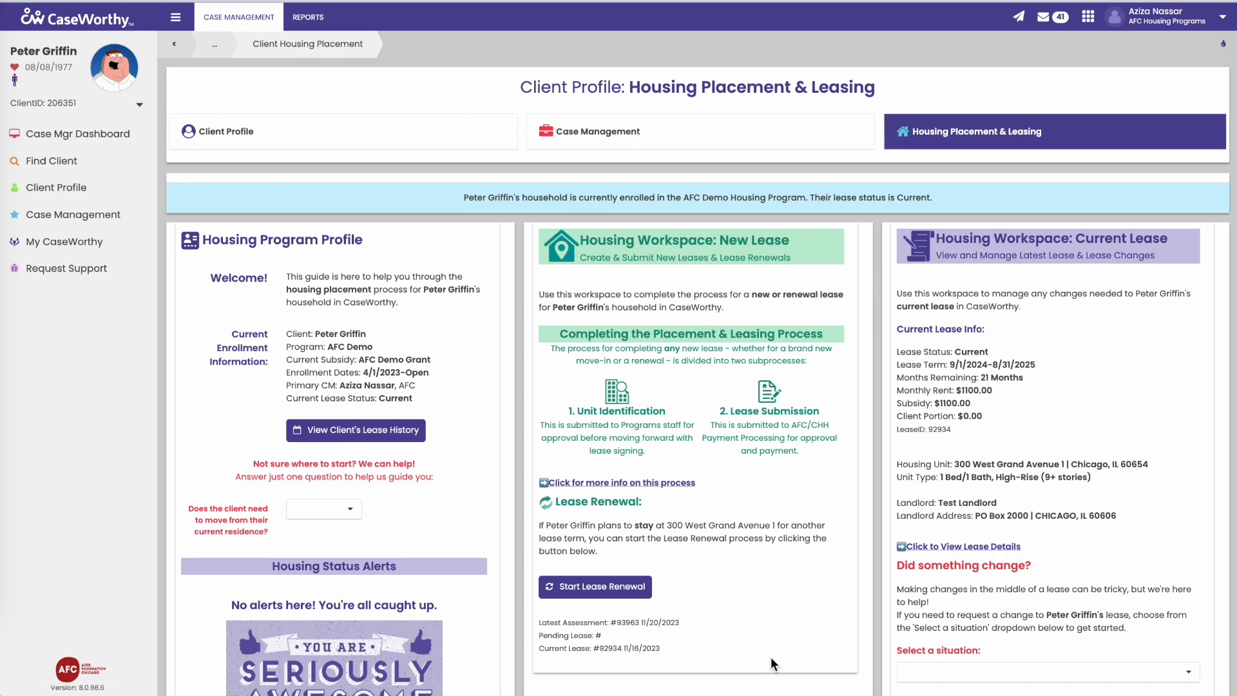
# Step: Scroll to the Utility Assistance Request Needed alert and start a utility assistance request for the lease
pyautogui.scroll(-4, 771, 663)
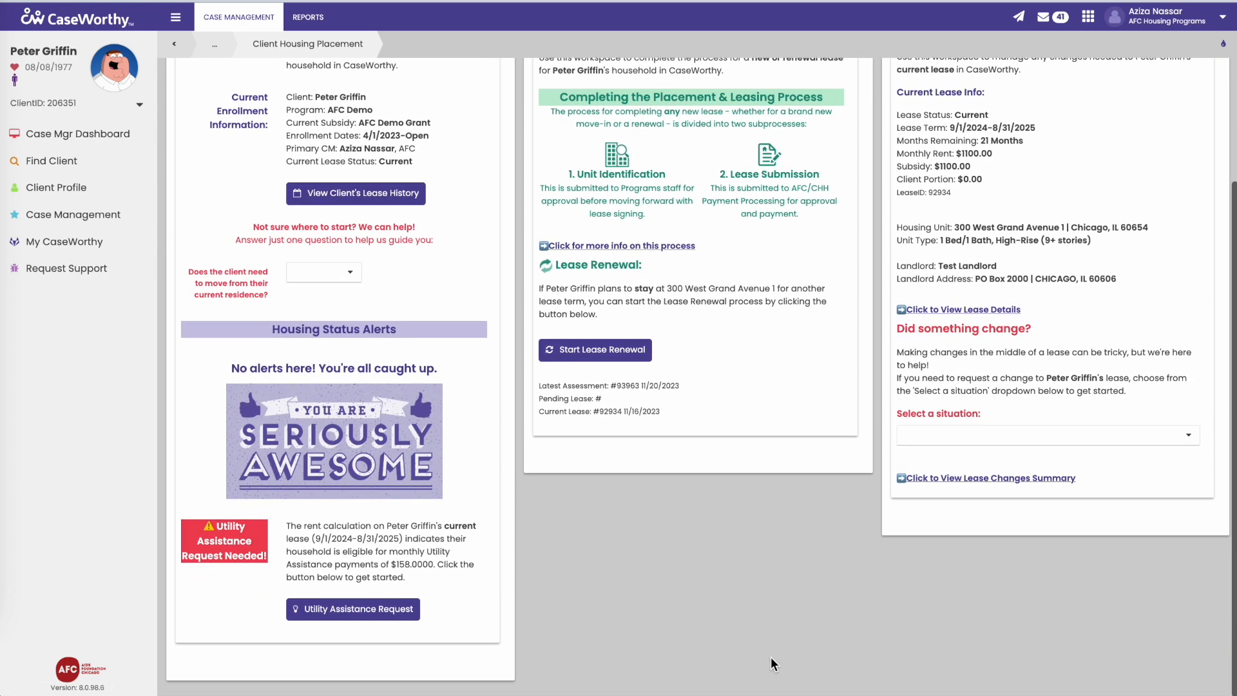
pyautogui.scroll(4, 775, 593)
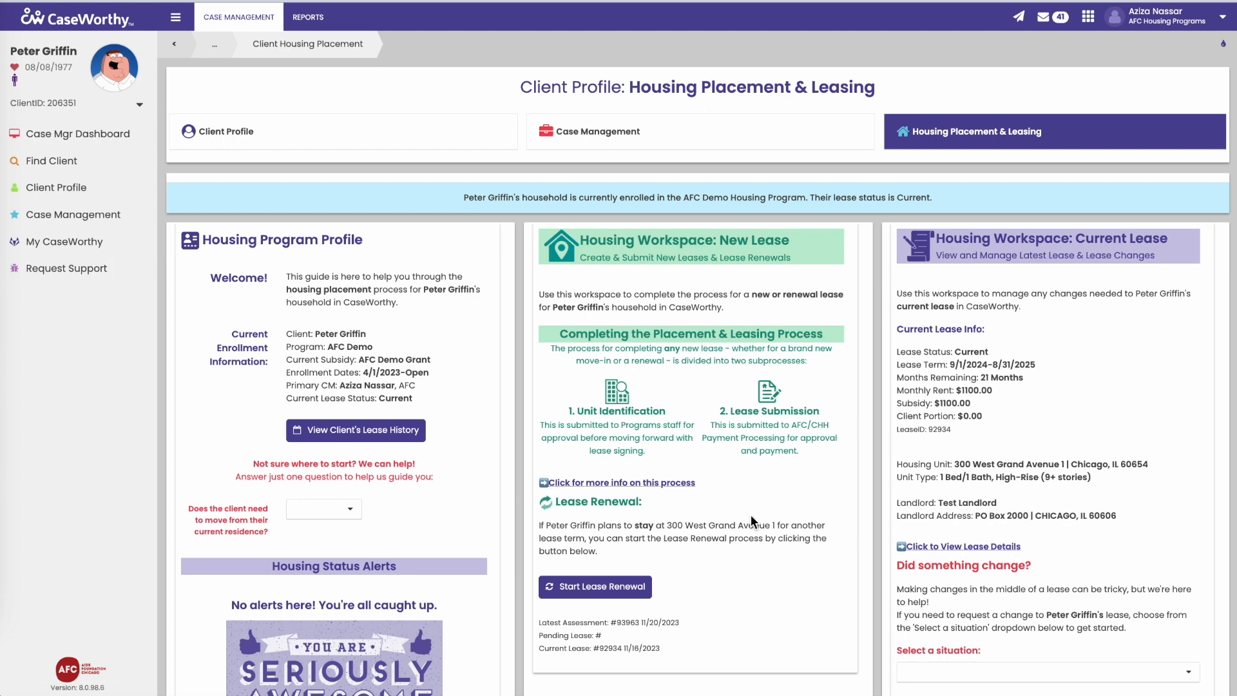
pyautogui.scroll(-3, 751, 514)
pyautogui.scroll(-2, 545, 661)
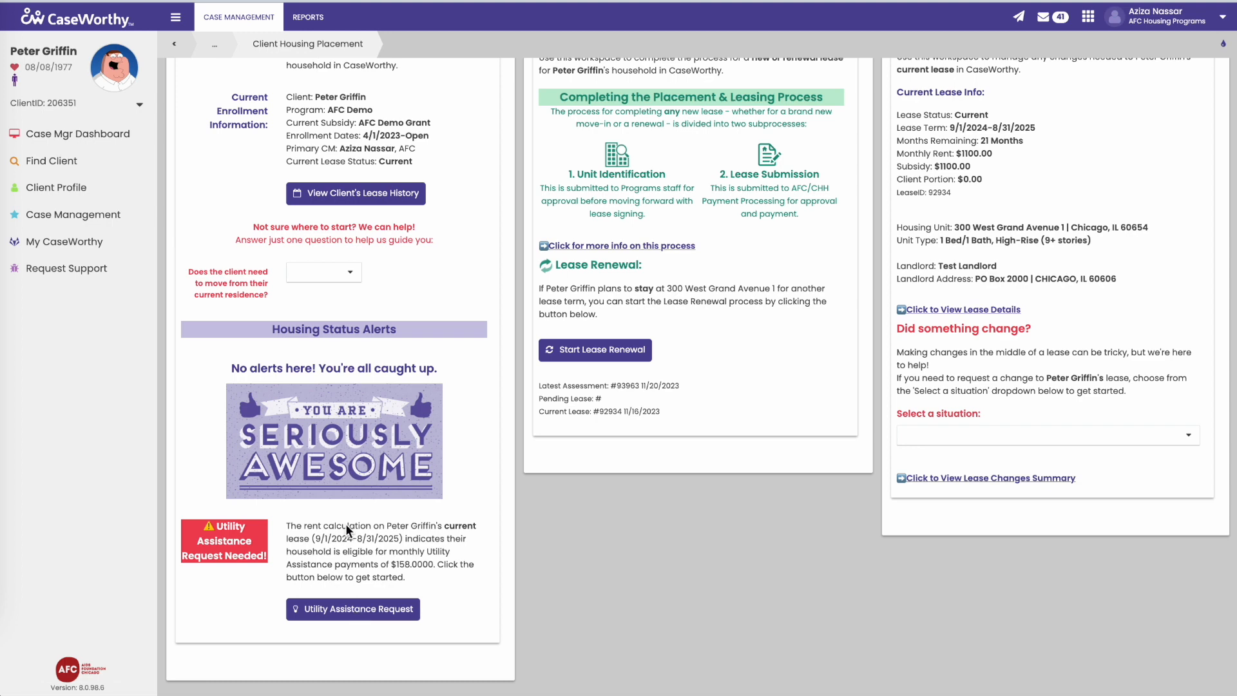
pyautogui.scroll(3, 346, 523)
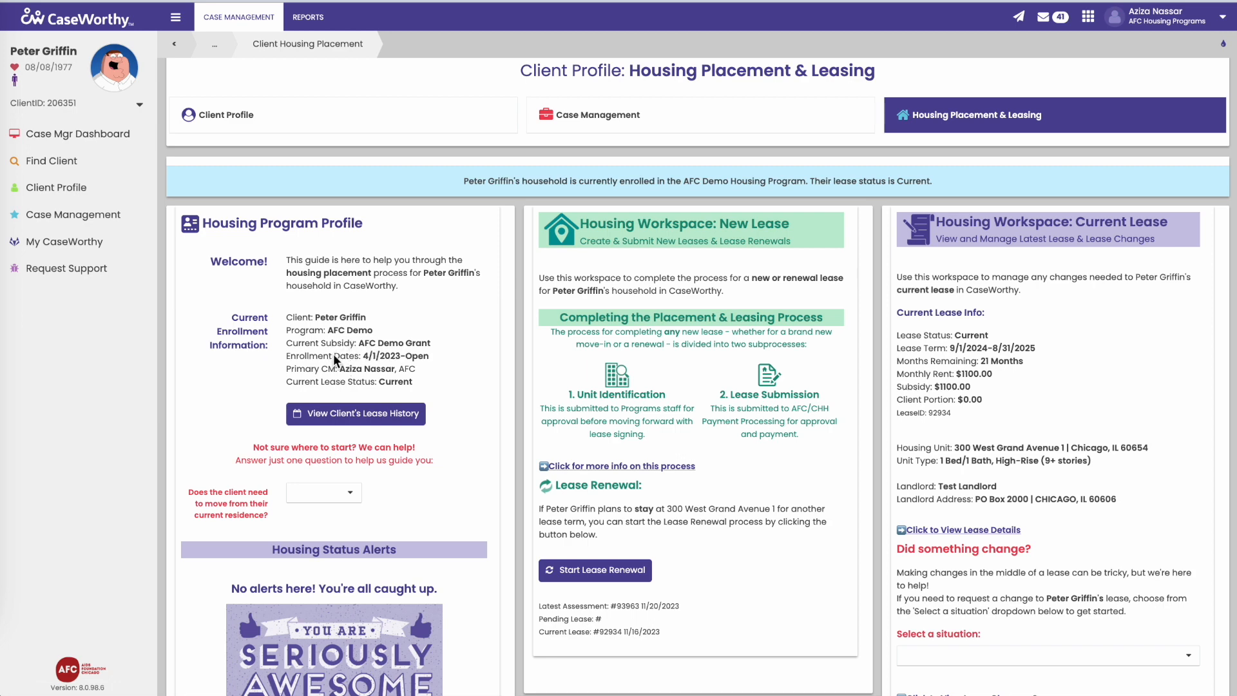
pyautogui.scroll(-1, 342, 345)
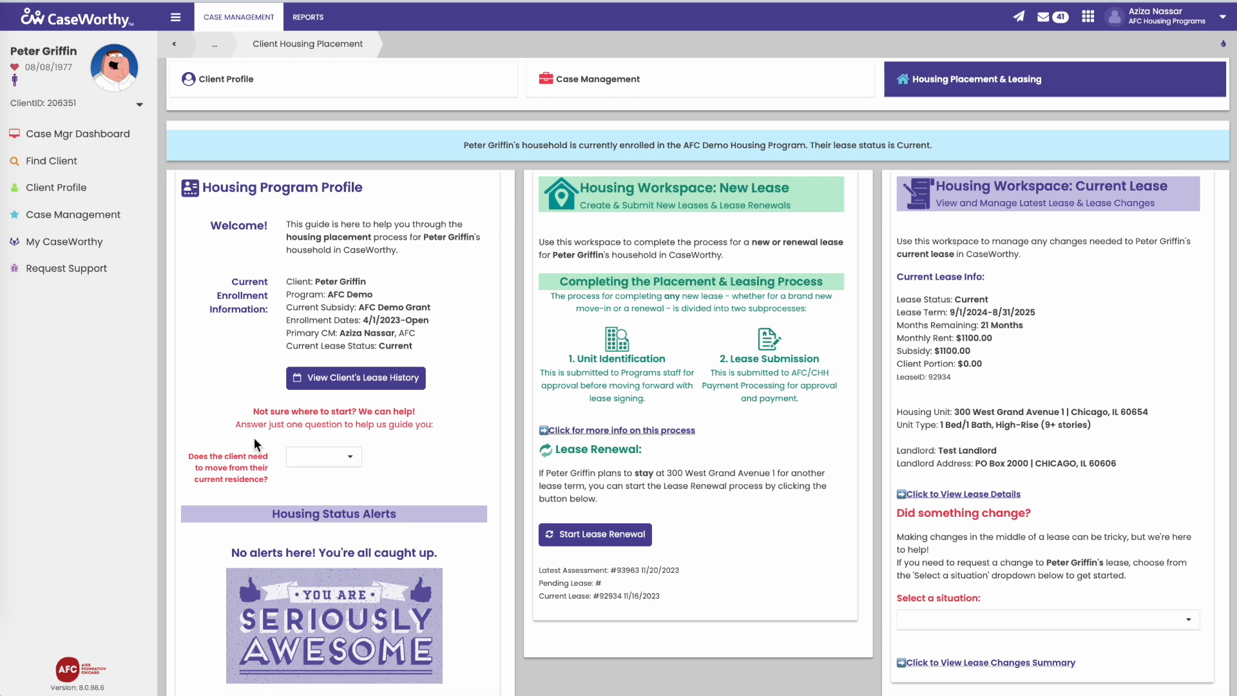
pyautogui.scroll(-1, 254, 438)
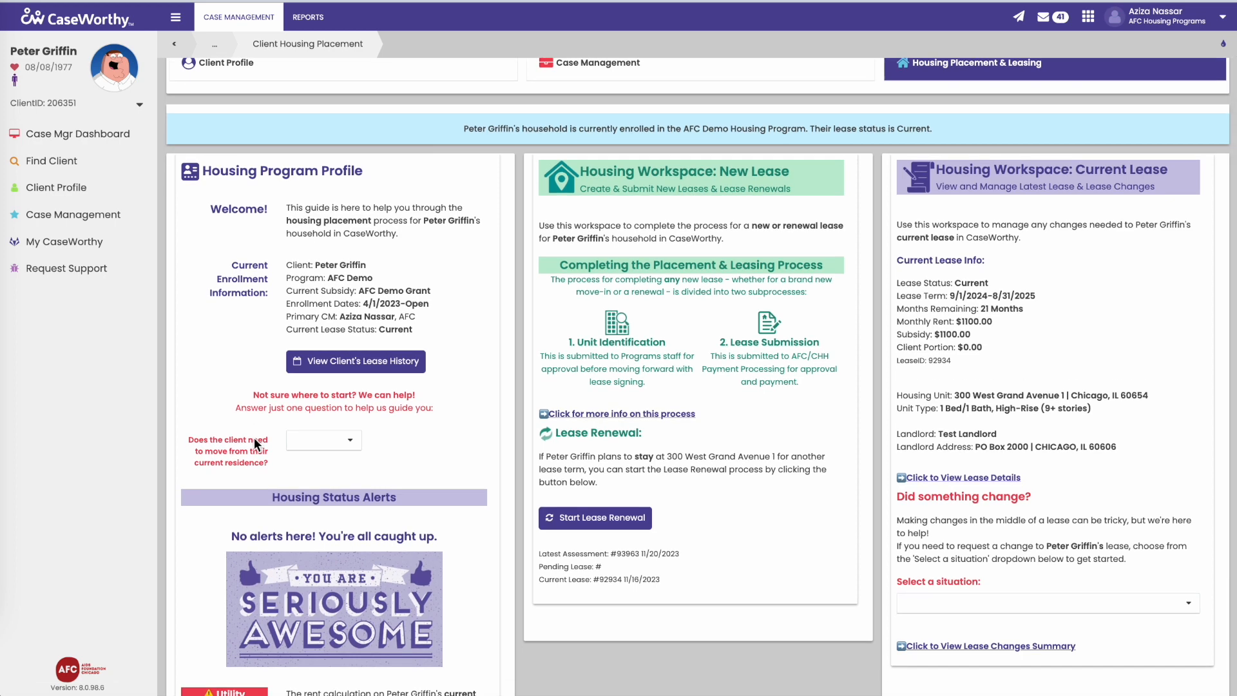
pyautogui.scroll(-1, 254, 438)
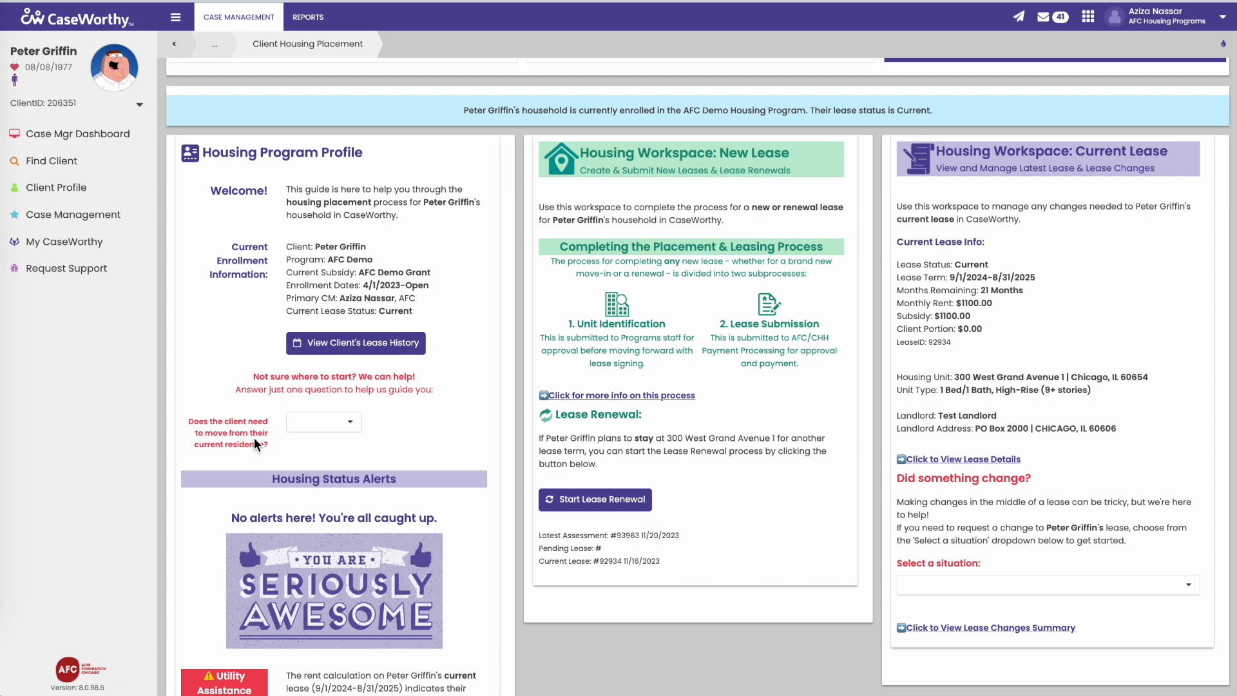
pyautogui.scroll(-3, 254, 438)
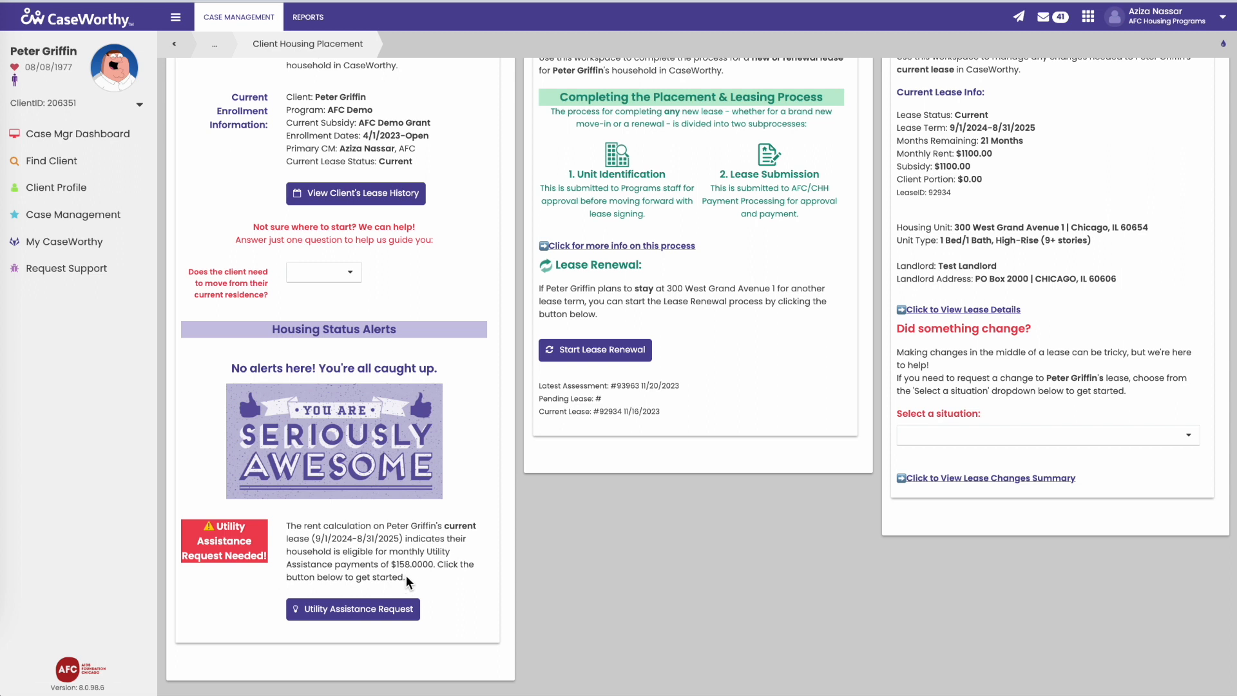
pyautogui.click(322, 616)
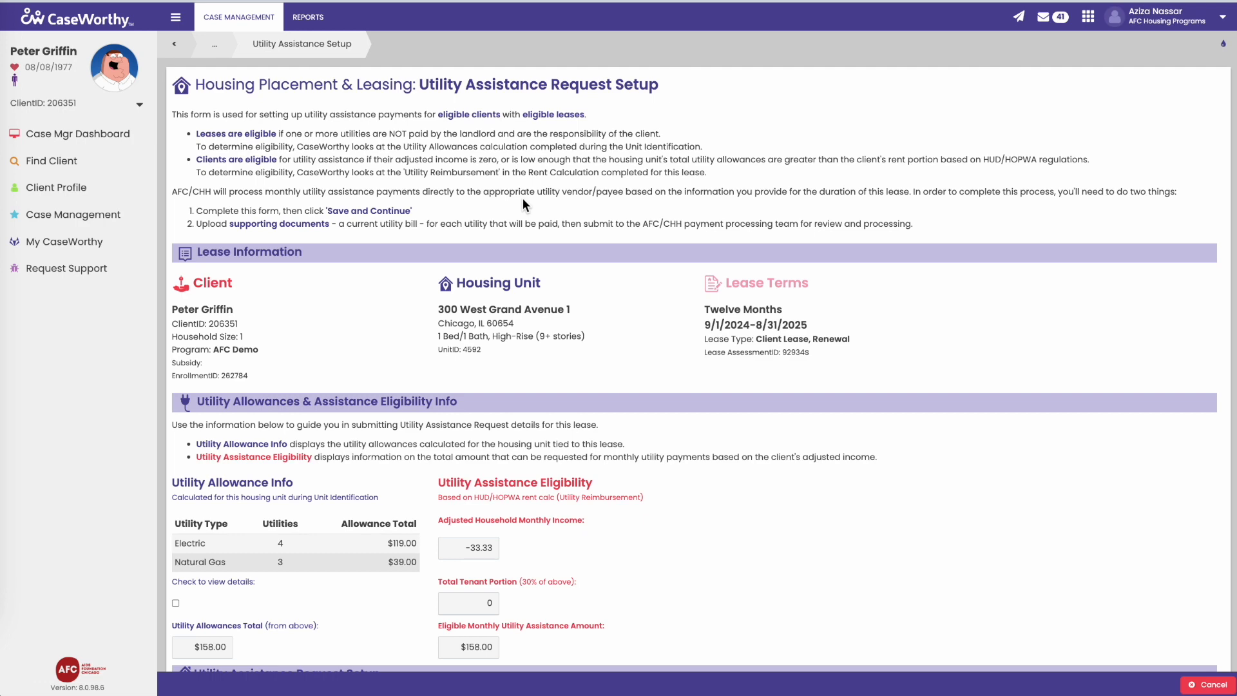
# Step: Scroll down the setup form to the electric assistance amount autofilled at $119.00
pyautogui.scroll(-1, 524, 205)
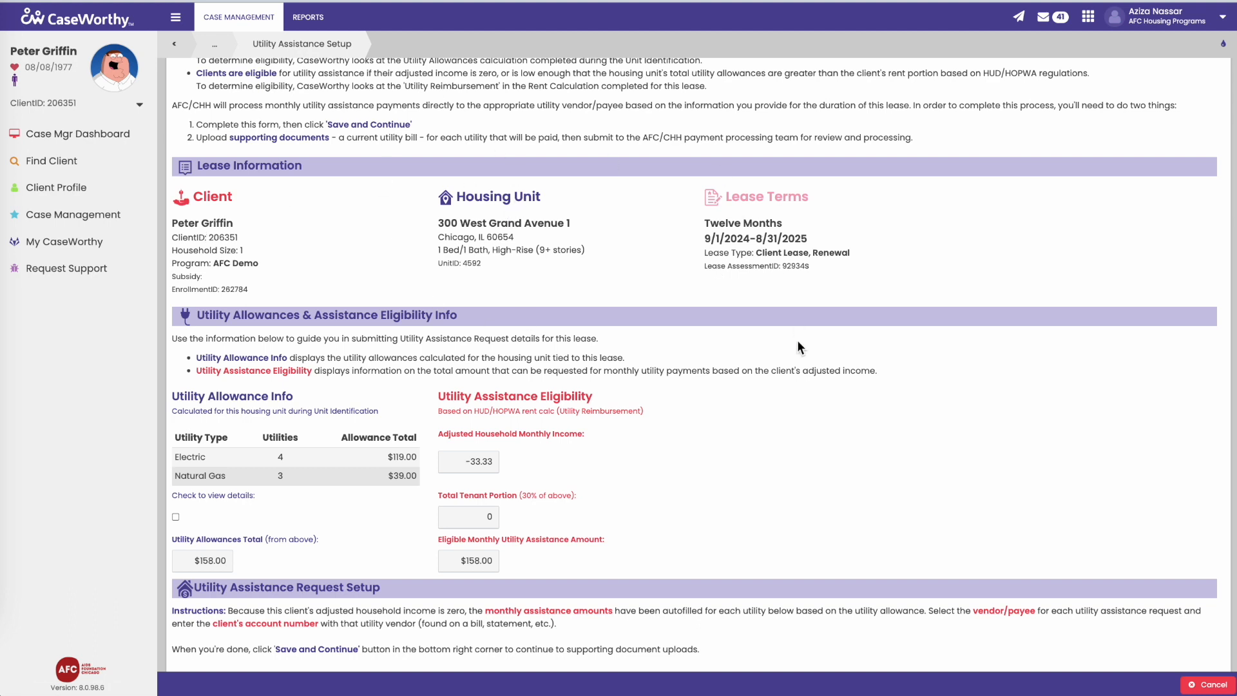
pyautogui.scroll(-1, 776, 281)
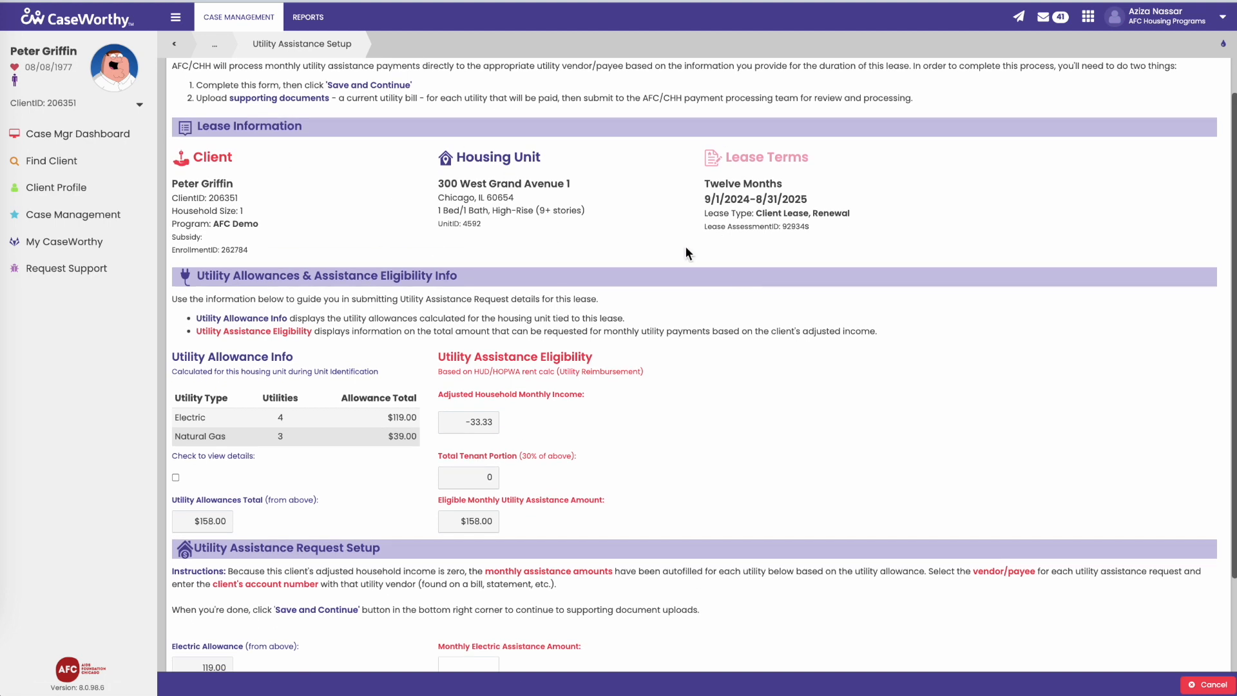
pyautogui.scroll(-1, 515, 264)
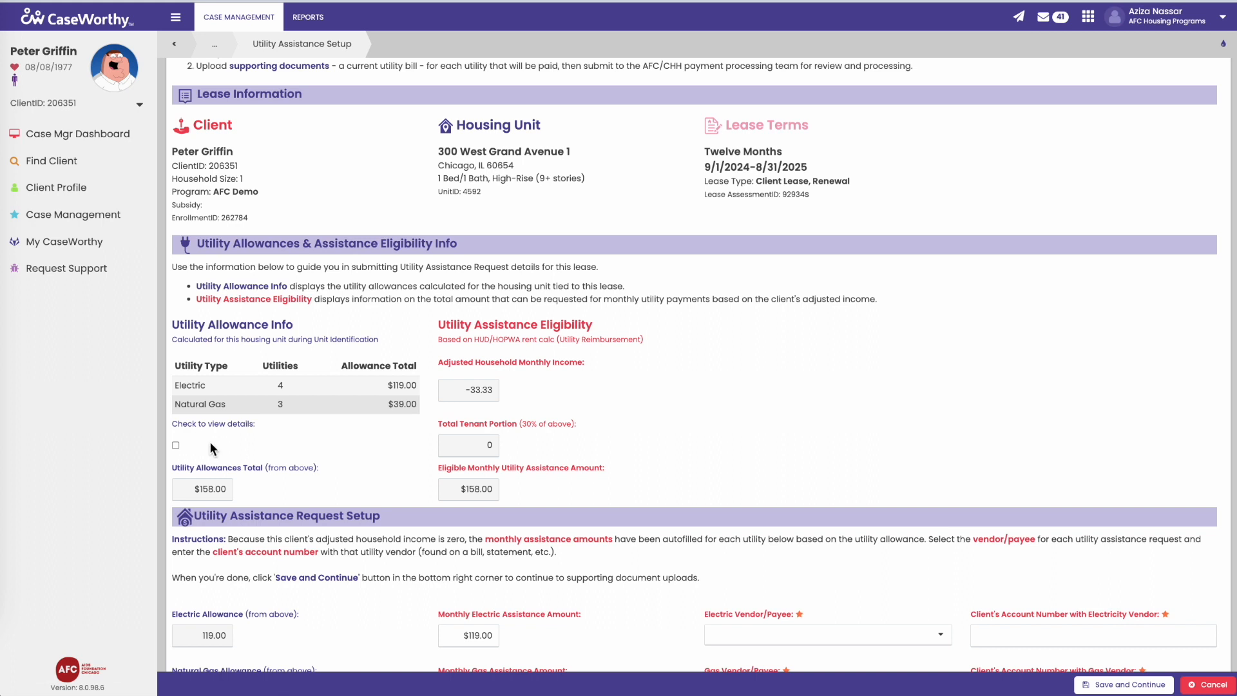
# Step: Tick 'Check to view details' to show the itemised allowance breakdown, then review down to gas $39.00
pyautogui.scroll(-1, 212, 448)
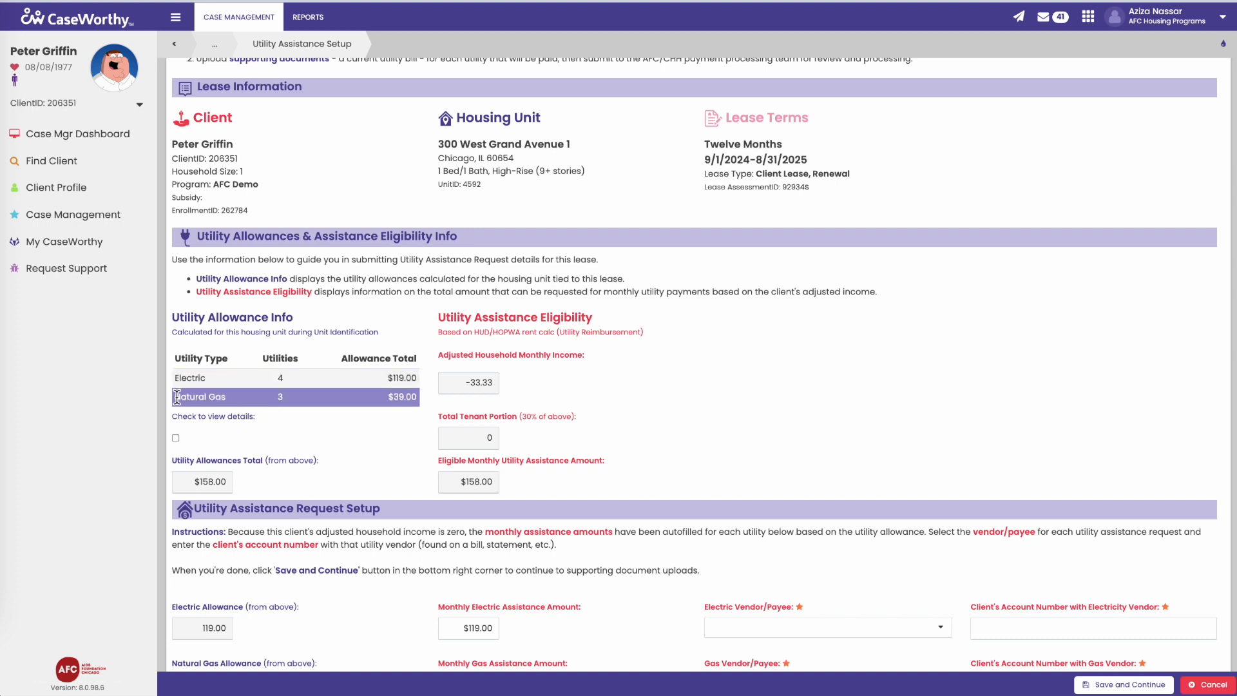
pyautogui.click(176, 438)
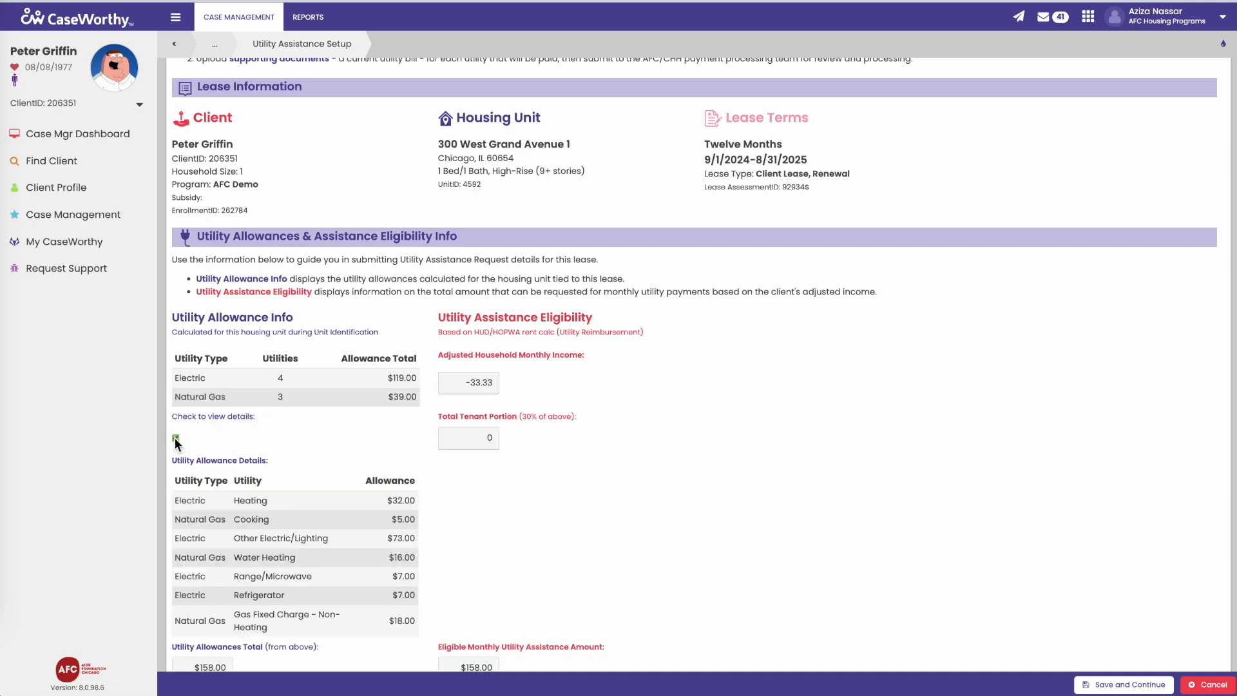
pyautogui.scroll(-2, 175, 438)
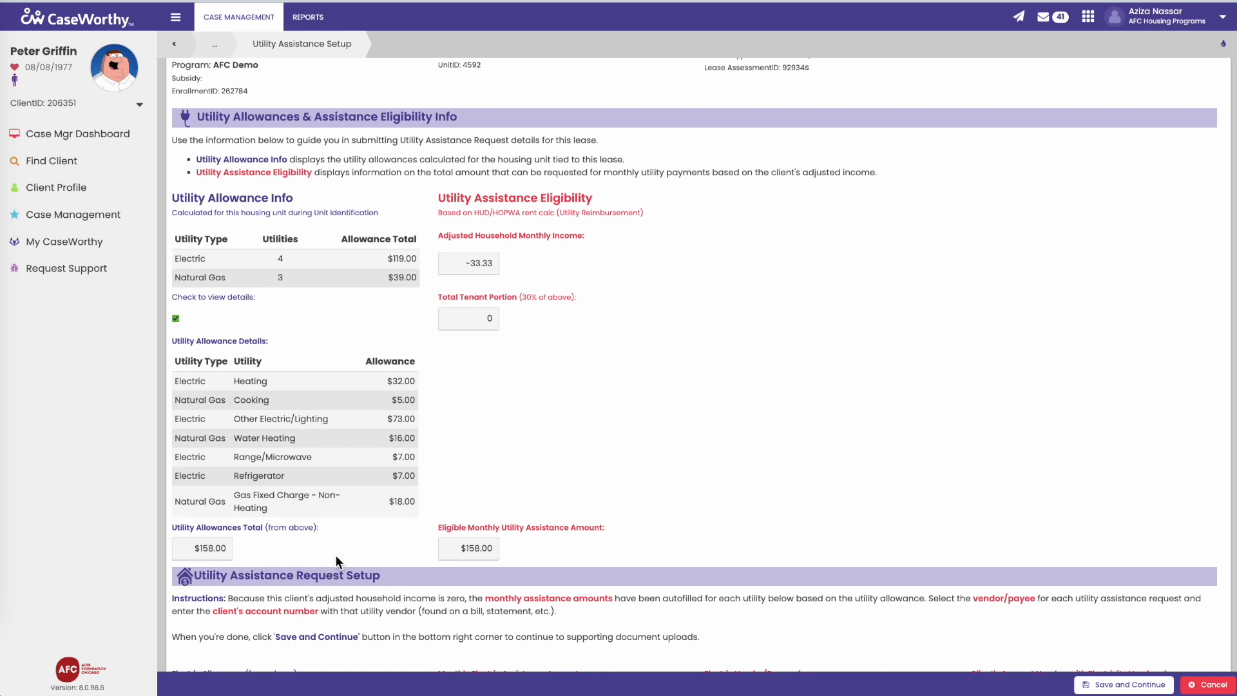
pyautogui.scroll(1, 335, 555)
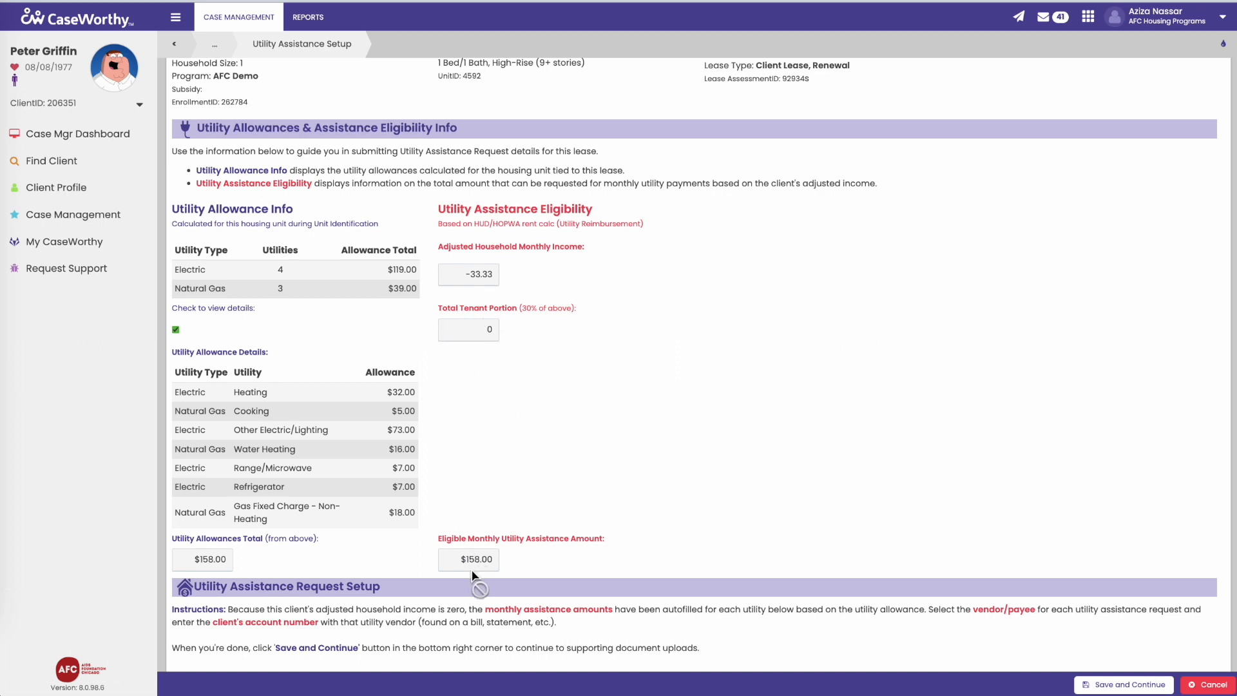
pyautogui.scroll(-1, 472, 576)
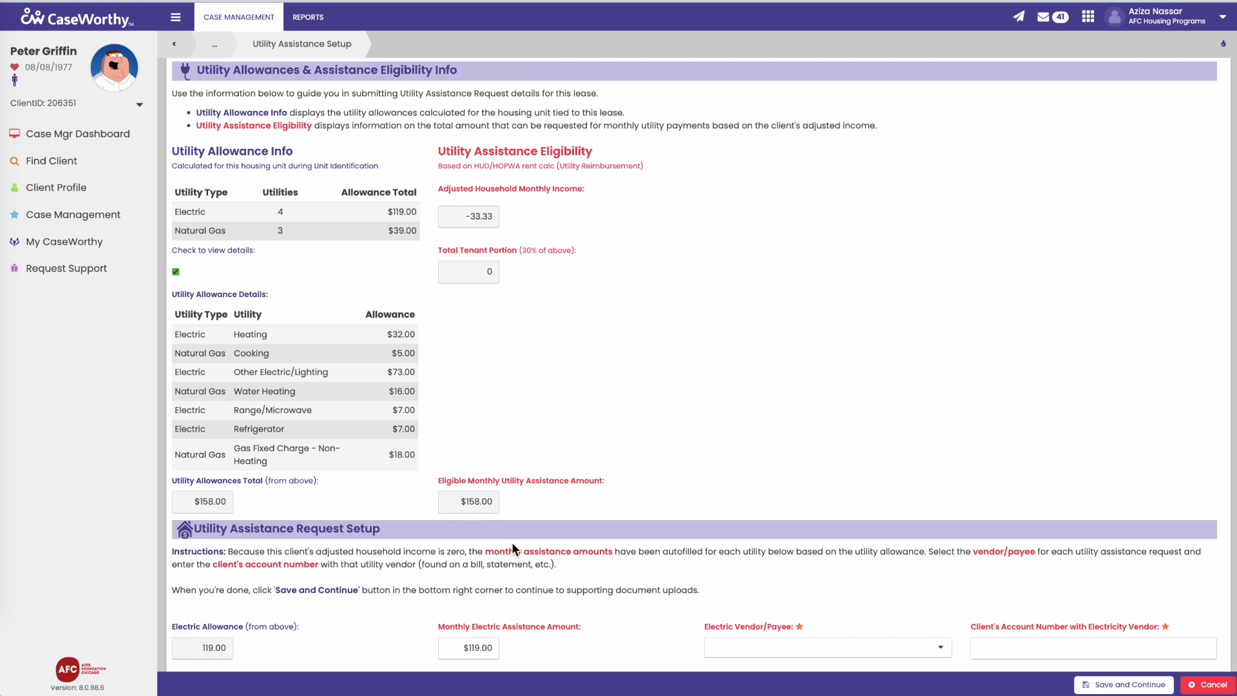
pyautogui.scroll(-3, 504, 551)
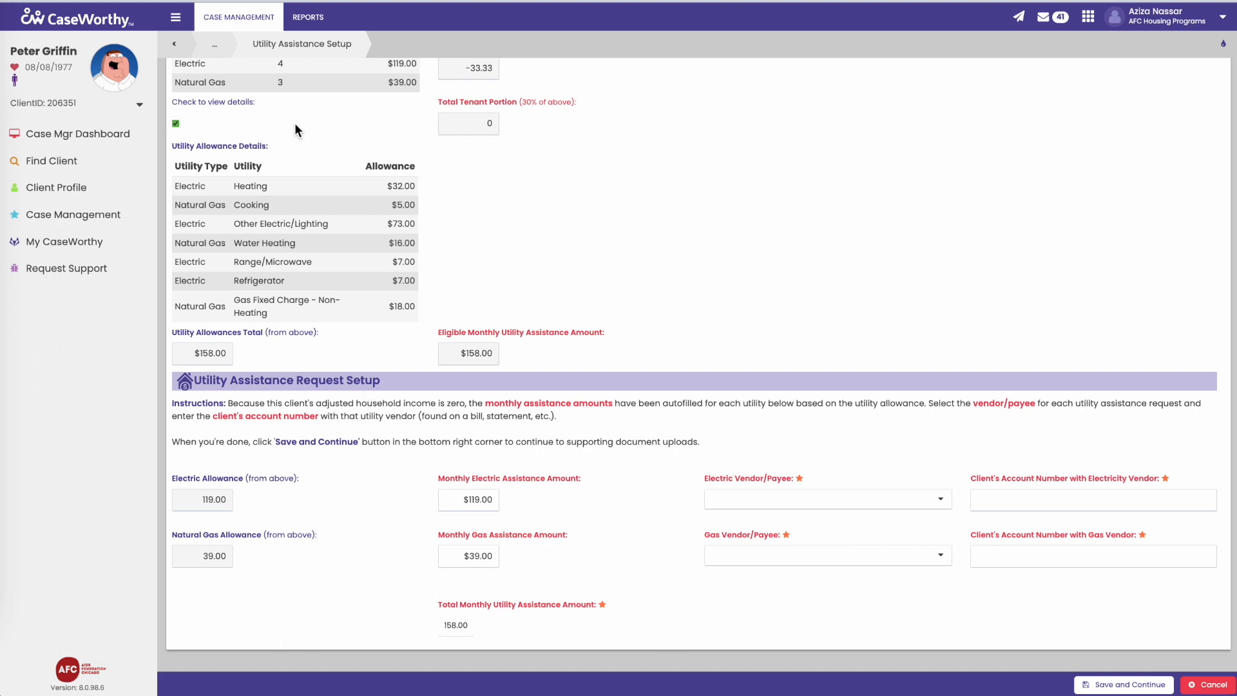
# Step: Toggle 'Check to view details' repeatedly, leaving it unchecked so only allowance totals show
pyautogui.click(176, 125)
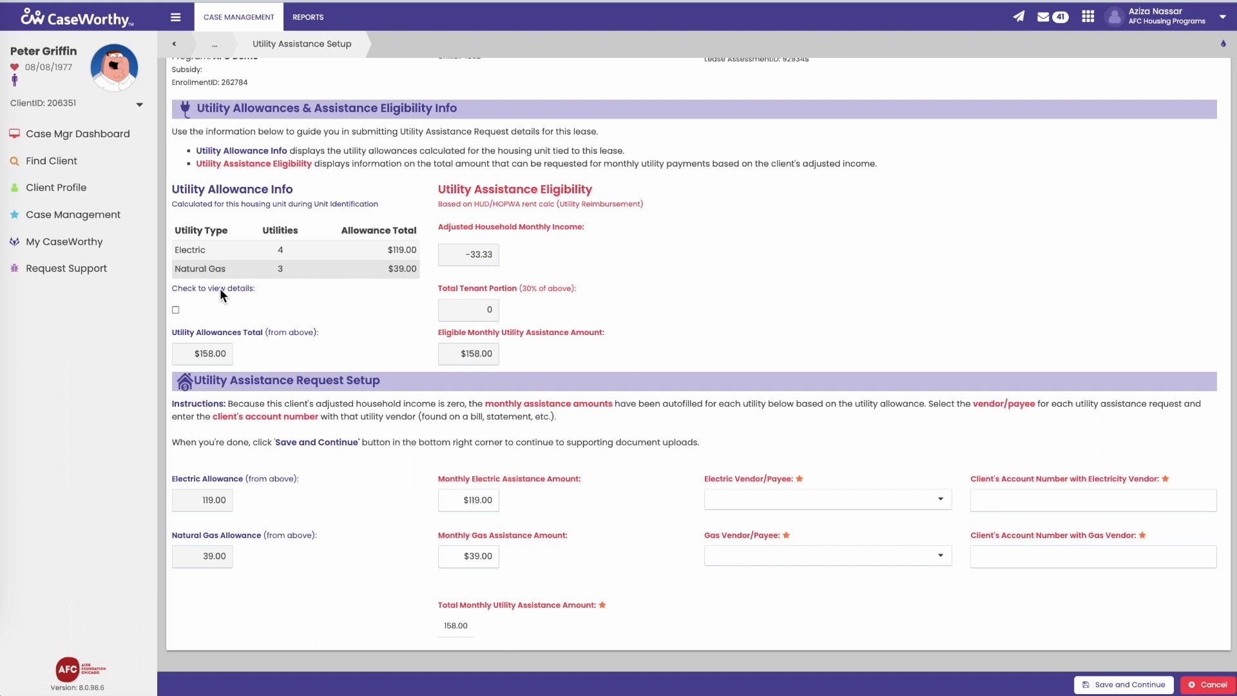
pyautogui.click(219, 288)
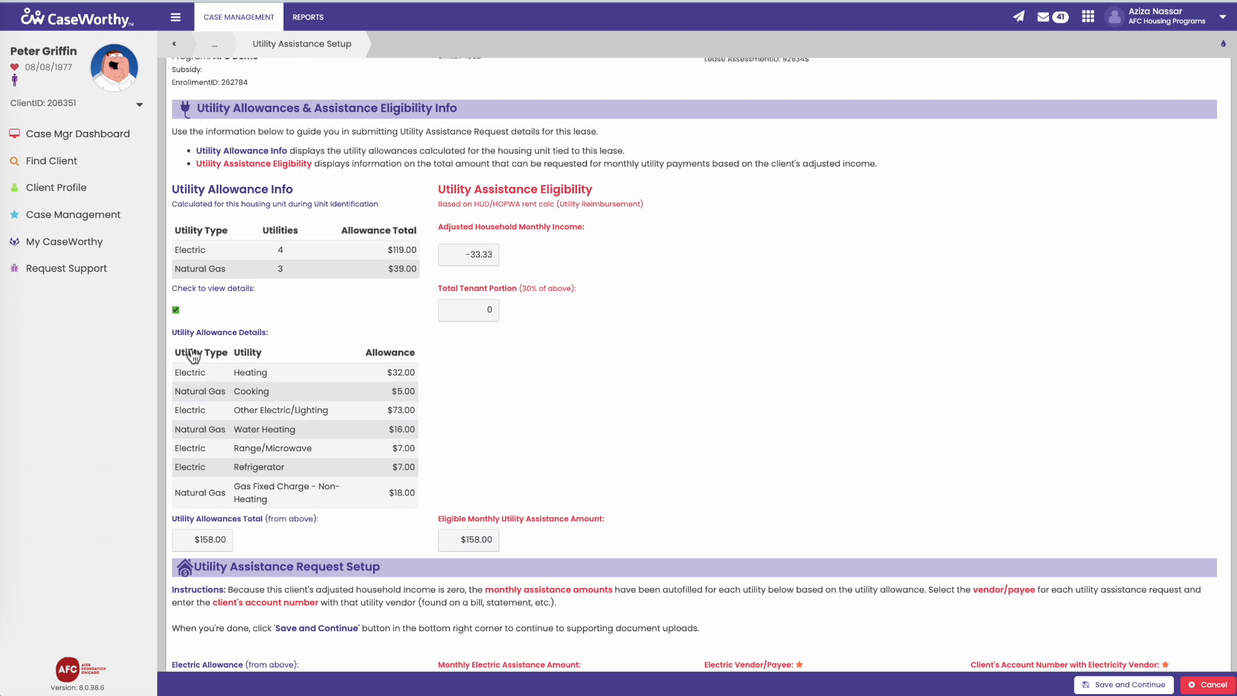
pyautogui.click(175, 310)
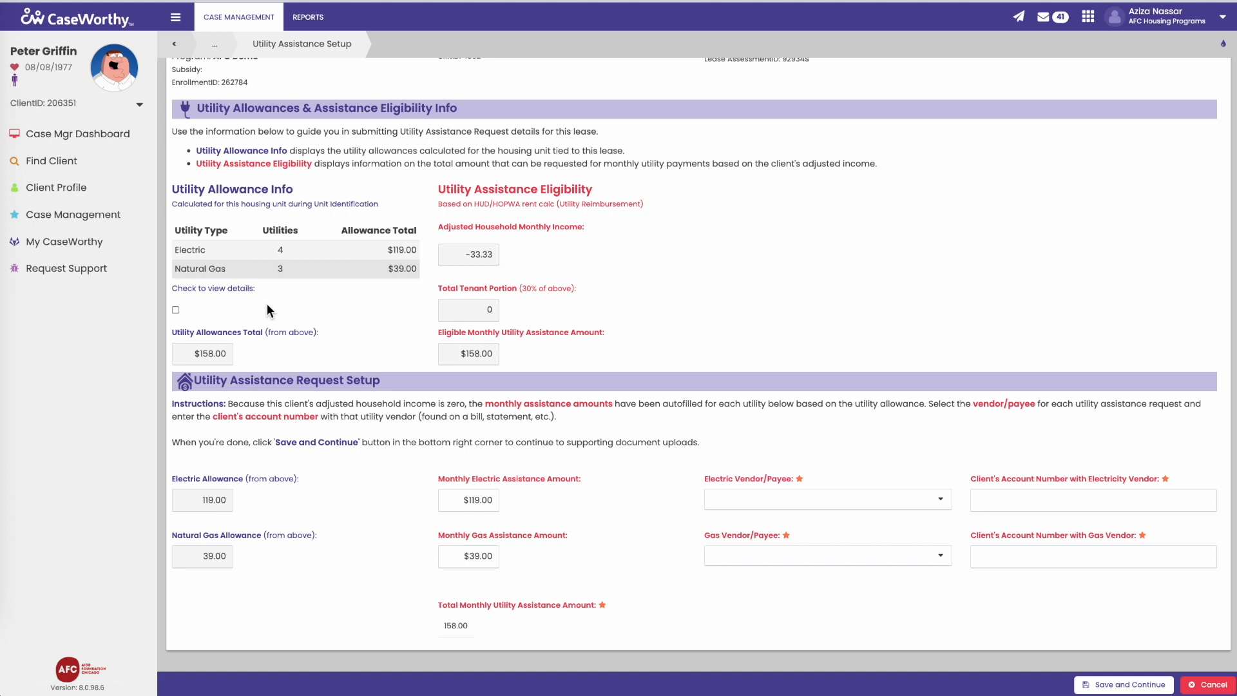
pyautogui.click(204, 287)
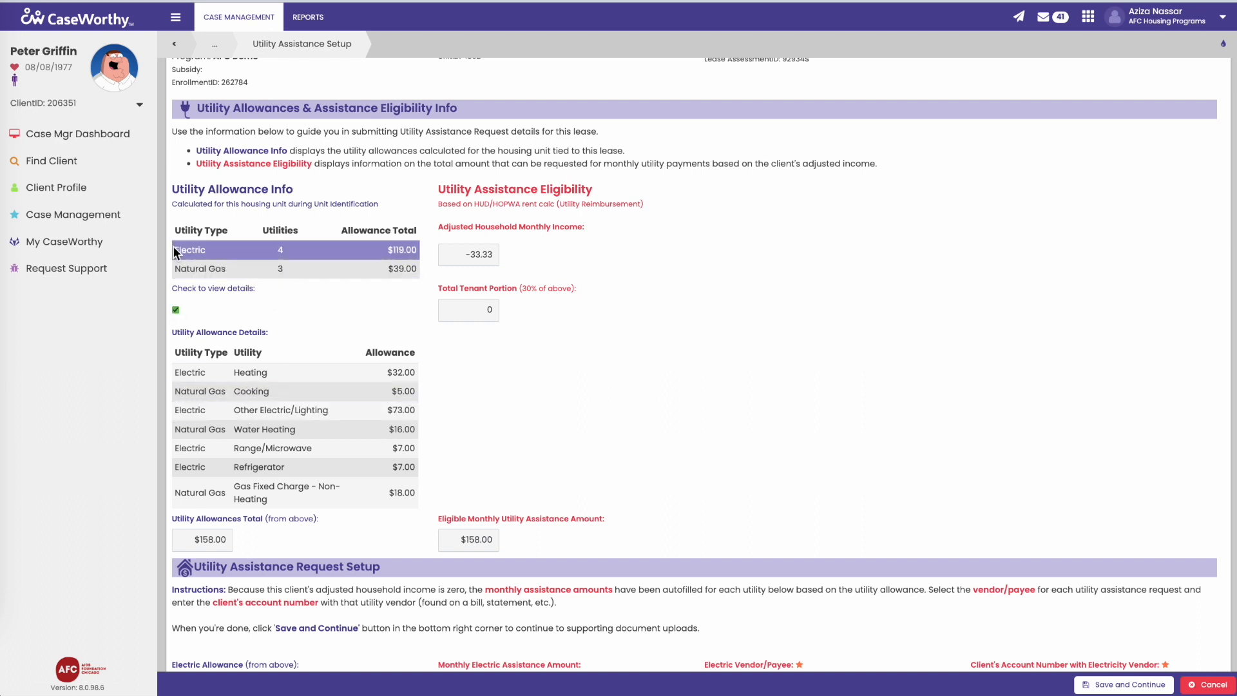
pyautogui.click(175, 310)
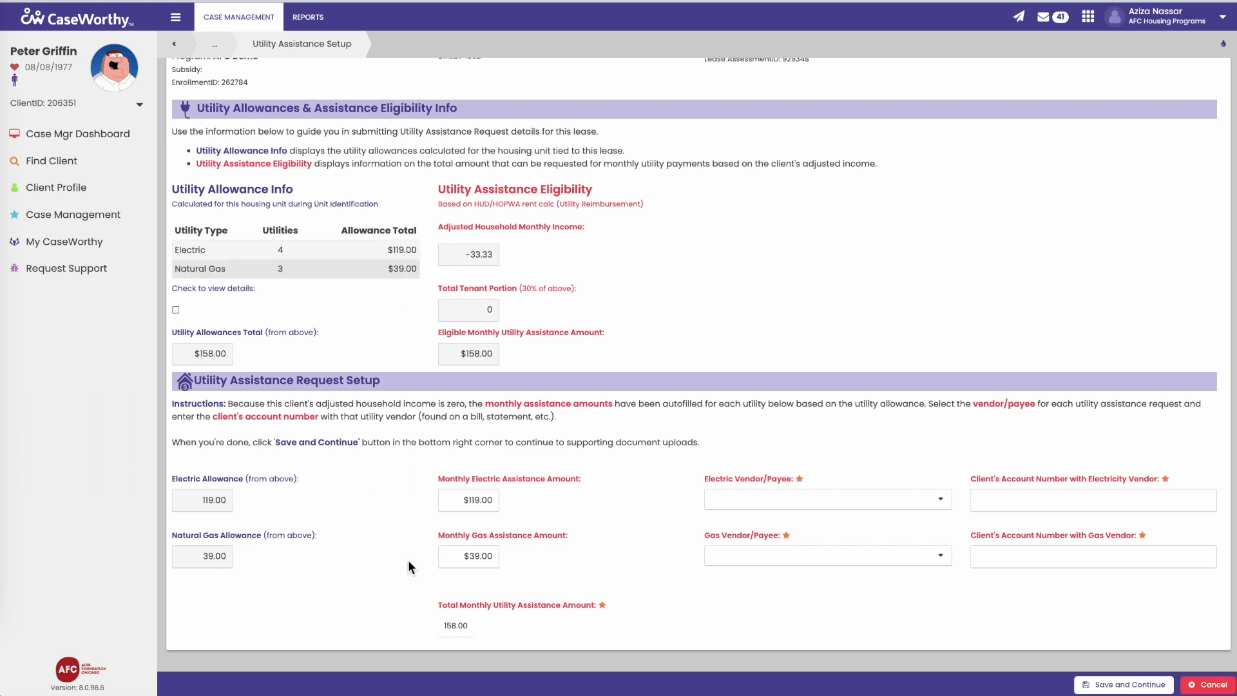
# Step: Choose ComEd in the Electric Vendor/Payee dropdown
pyautogui.click(718, 492)
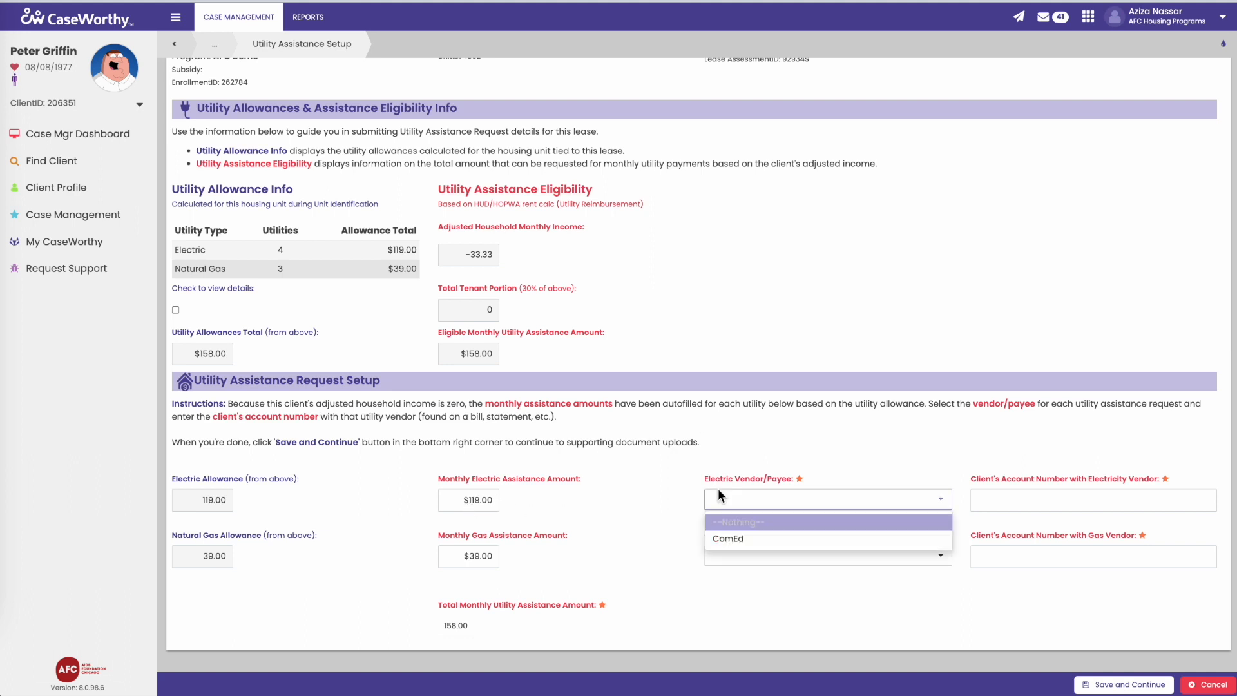
pyautogui.click(720, 541)
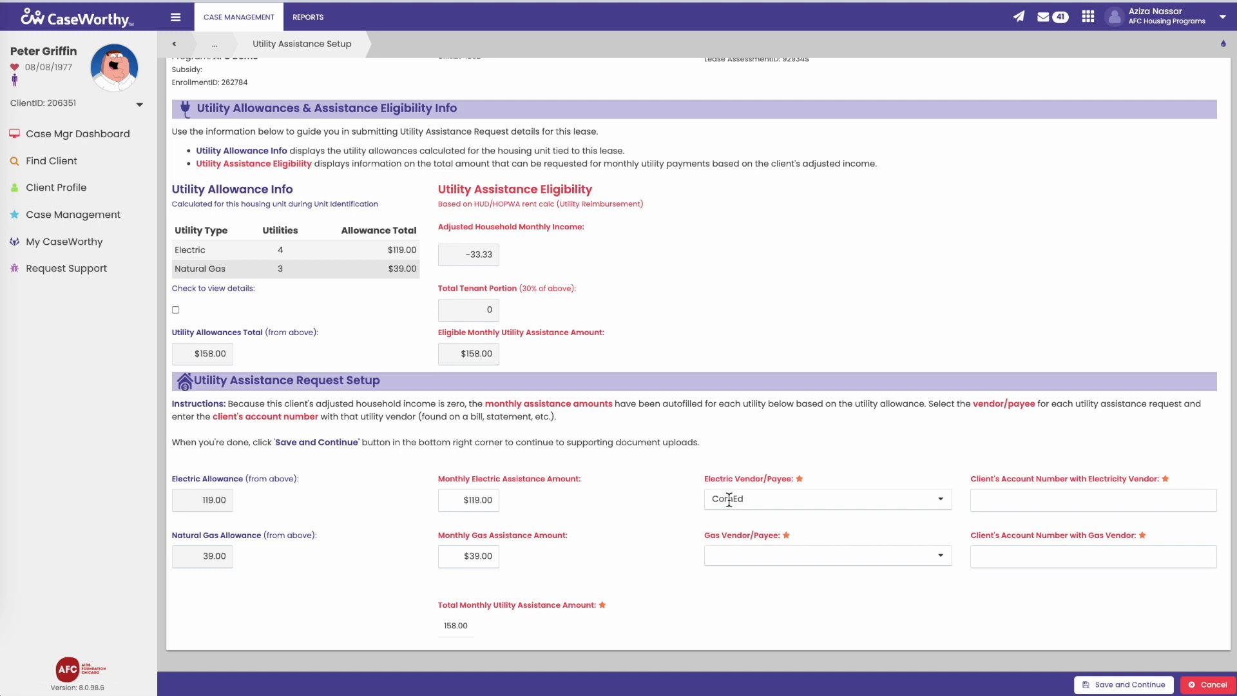
# Step: Enter the client's ComEd account number, briefly showing and then hiding the allowance breakdown
pyautogui.click(994, 496)
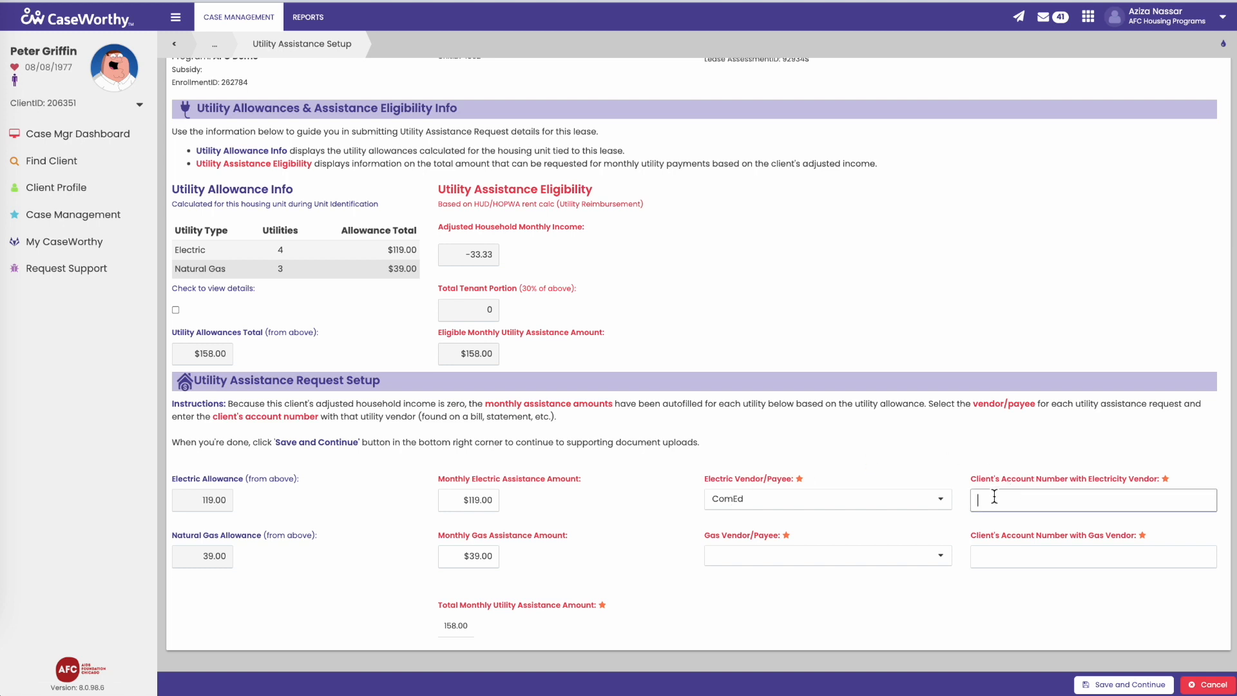
pyautogui.click(176, 310)
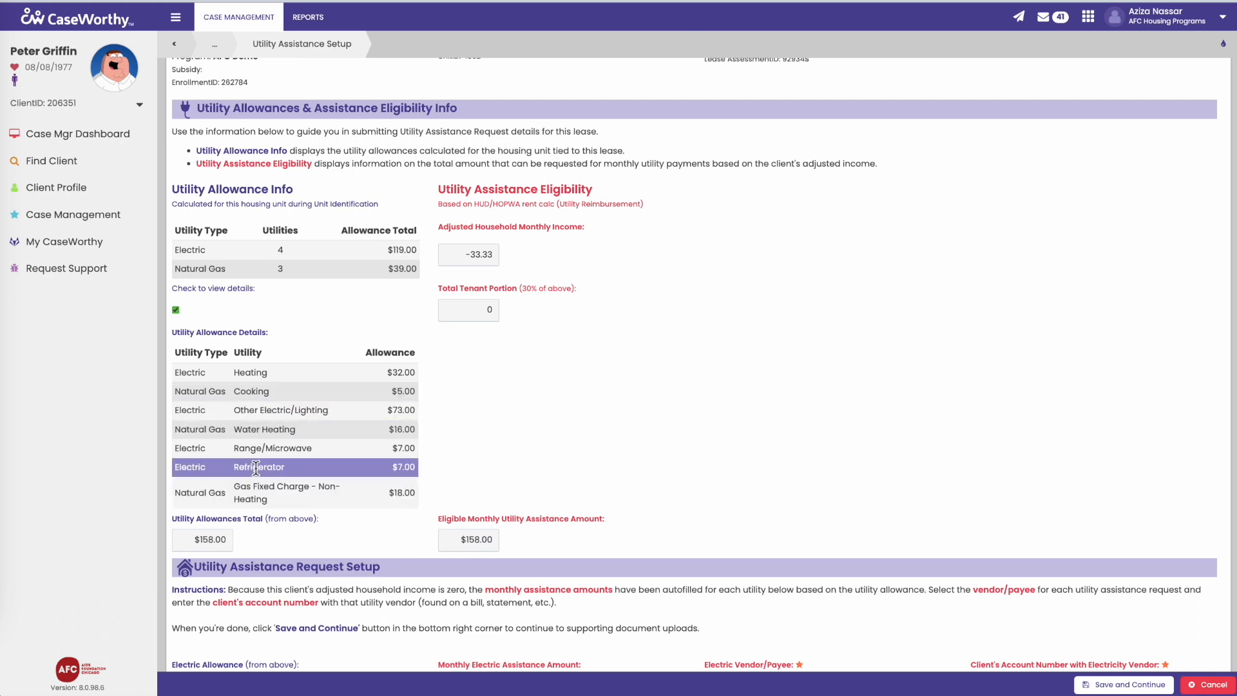
pyautogui.click(176, 310)
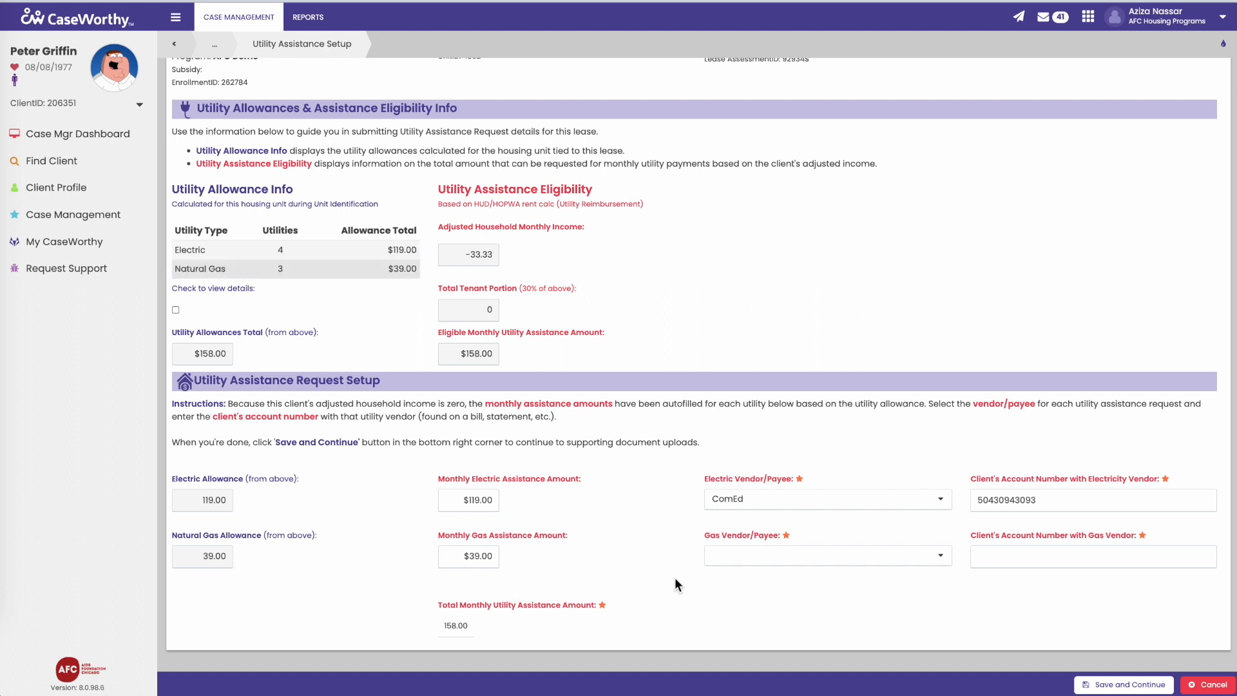
# Step: Select Nicor Gas as gas vendor, enter the client's gas account number, and save the setup
pyautogui.click(735, 555)
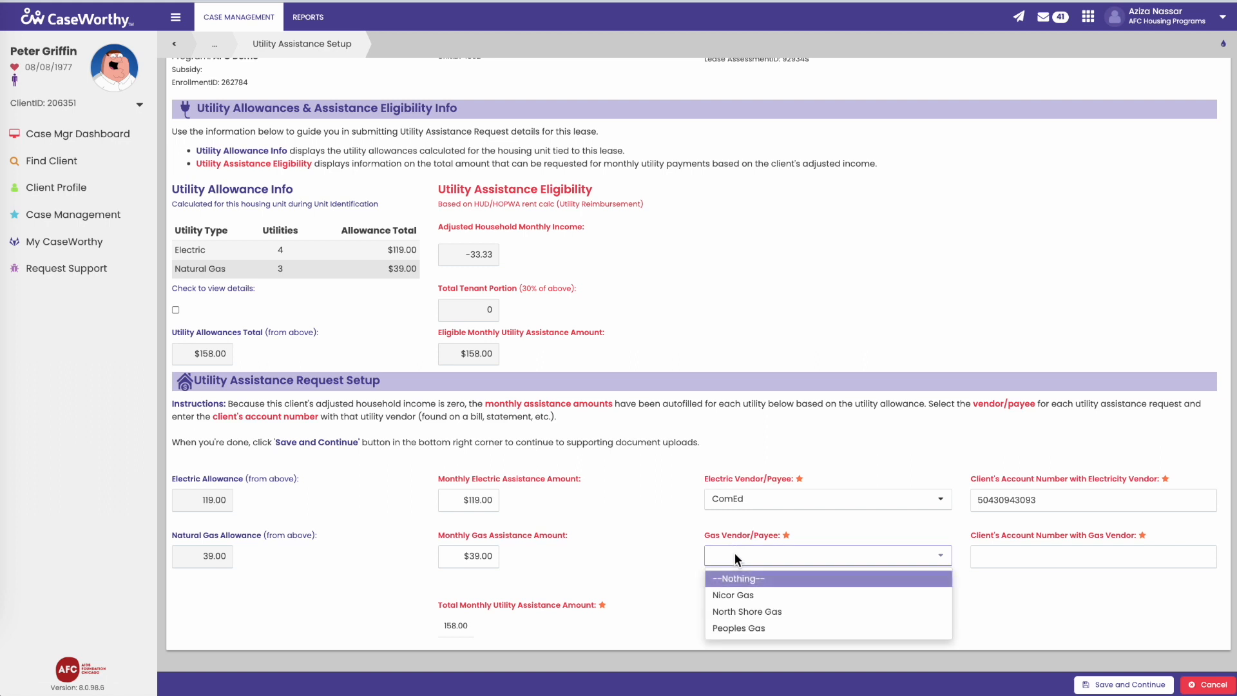
pyautogui.click(734, 596)
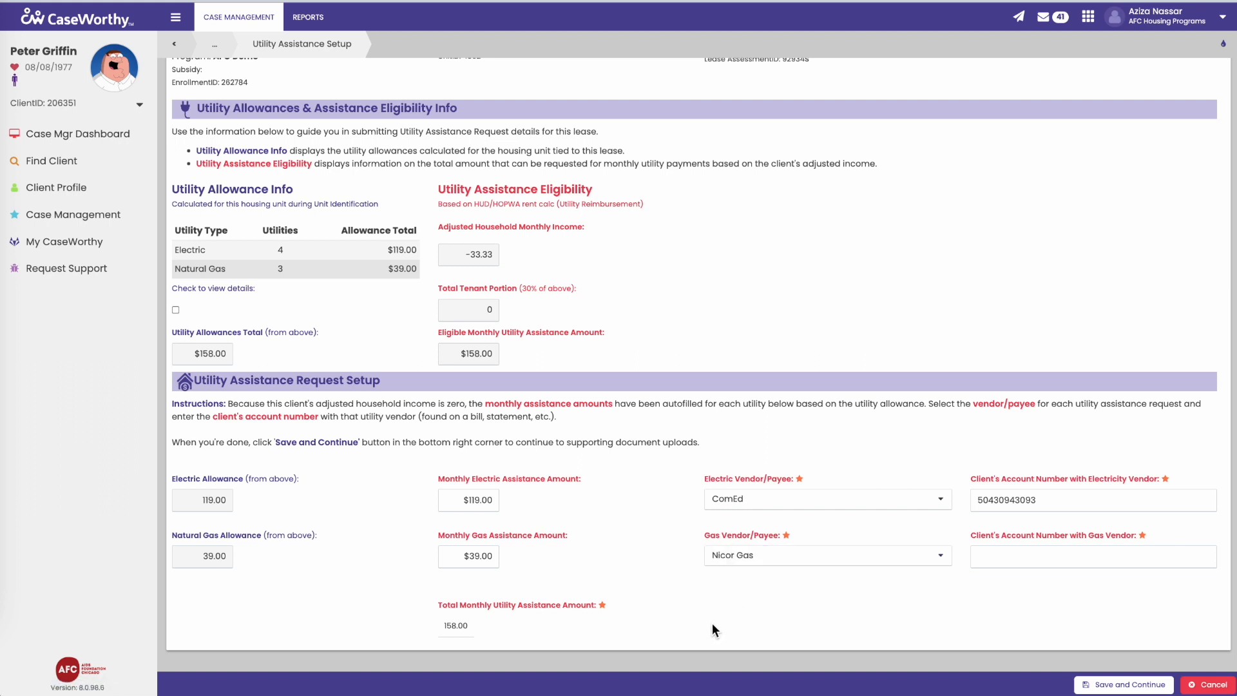
pyautogui.click(1049, 559)
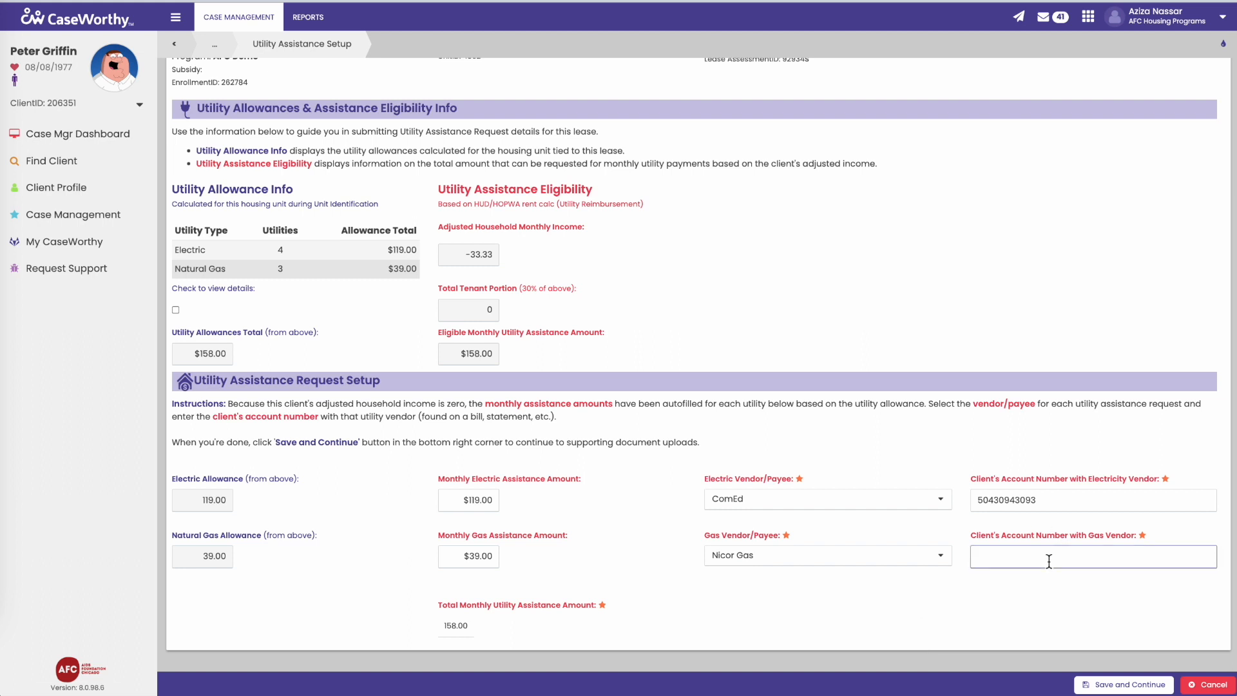
pyautogui.click(704, 632)
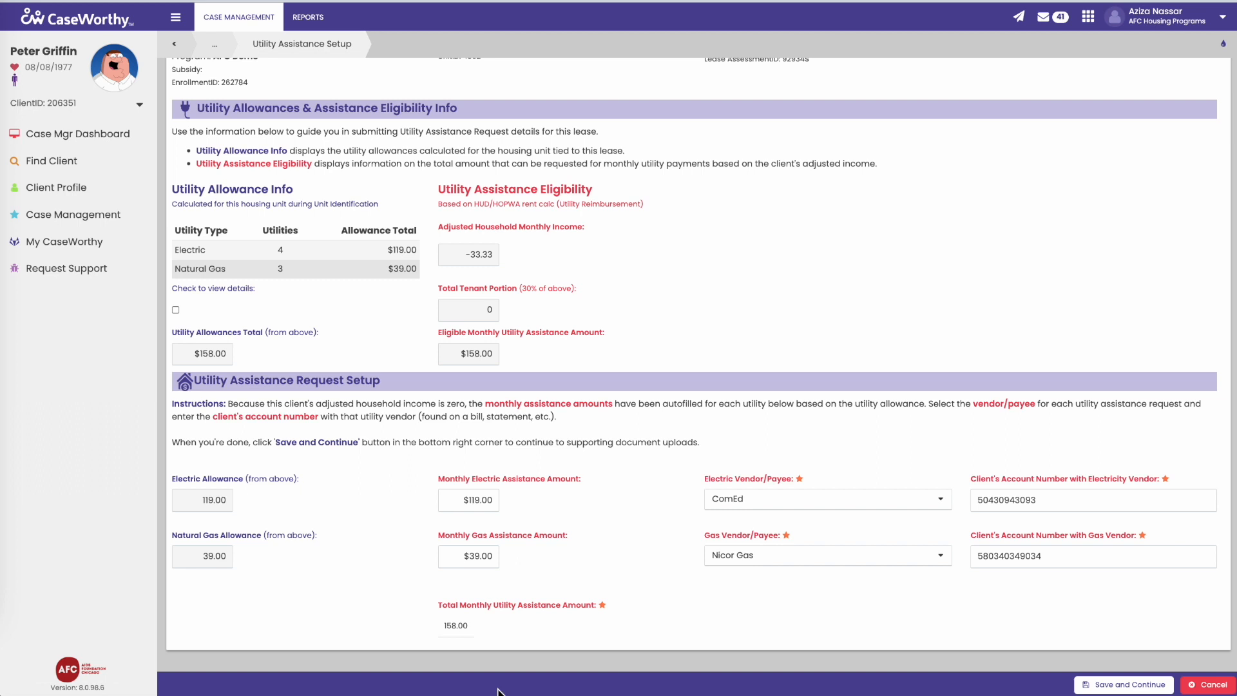
pyautogui.click(1120, 684)
pyautogui.click(1095, 688)
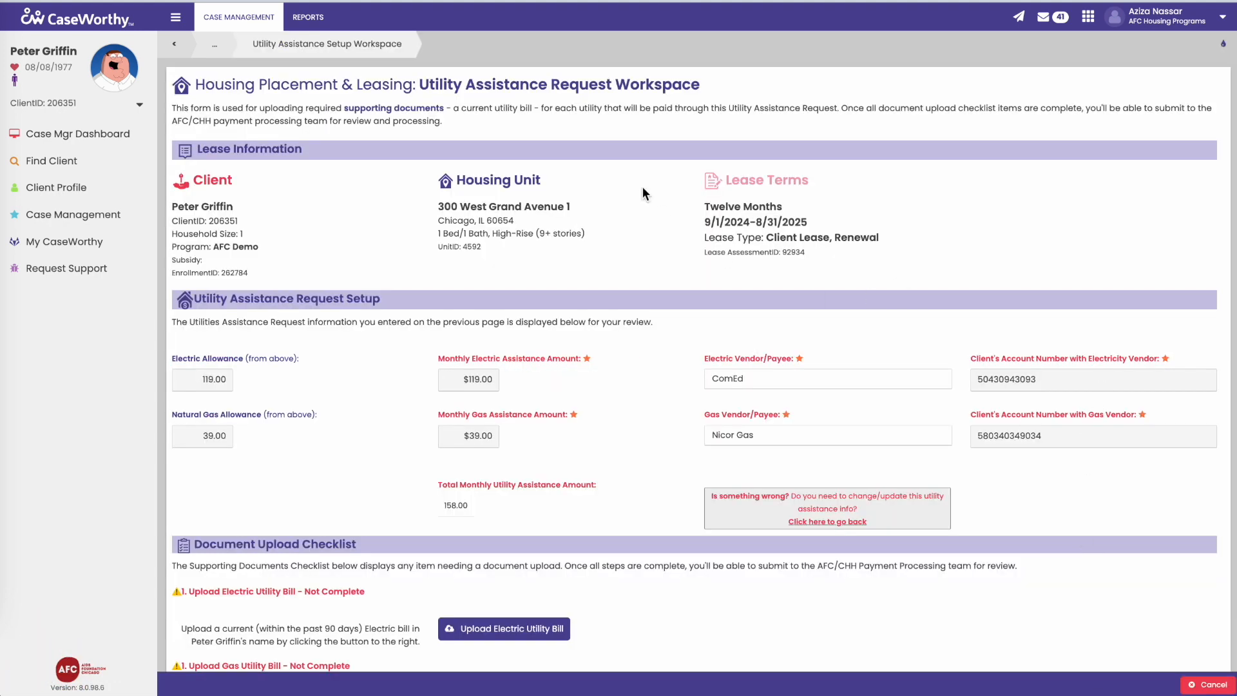
# Step: Collapse the sidebar and scroll to the Document Upload Checklist showing both bills Not Complete
pyautogui.click(176, 18)
pyautogui.scroll(-1, 197, 284)
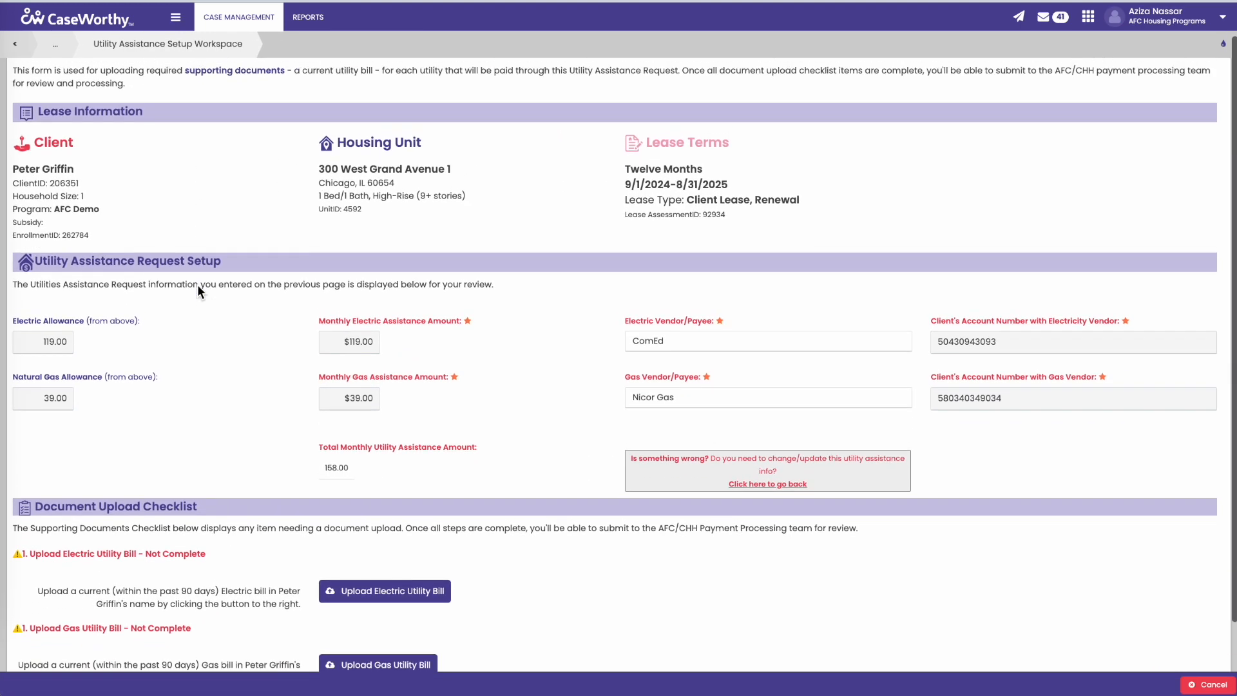
pyautogui.scroll(1, 299, 419)
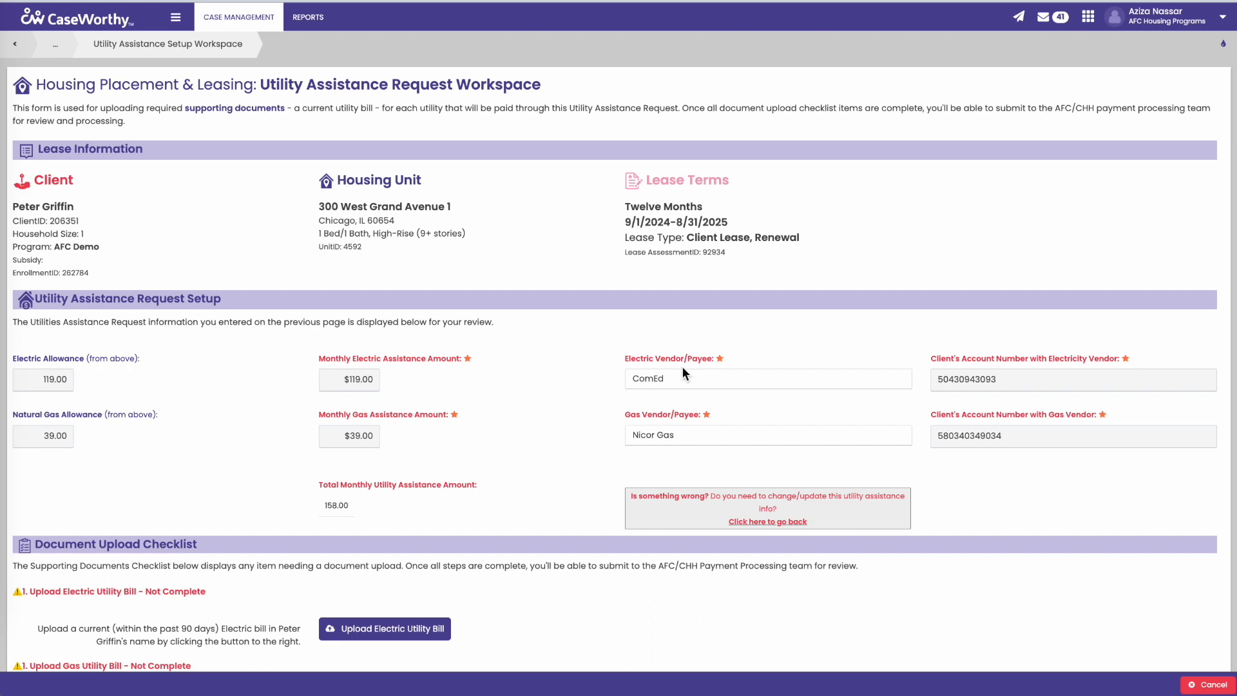
pyautogui.scroll(-3, 681, 366)
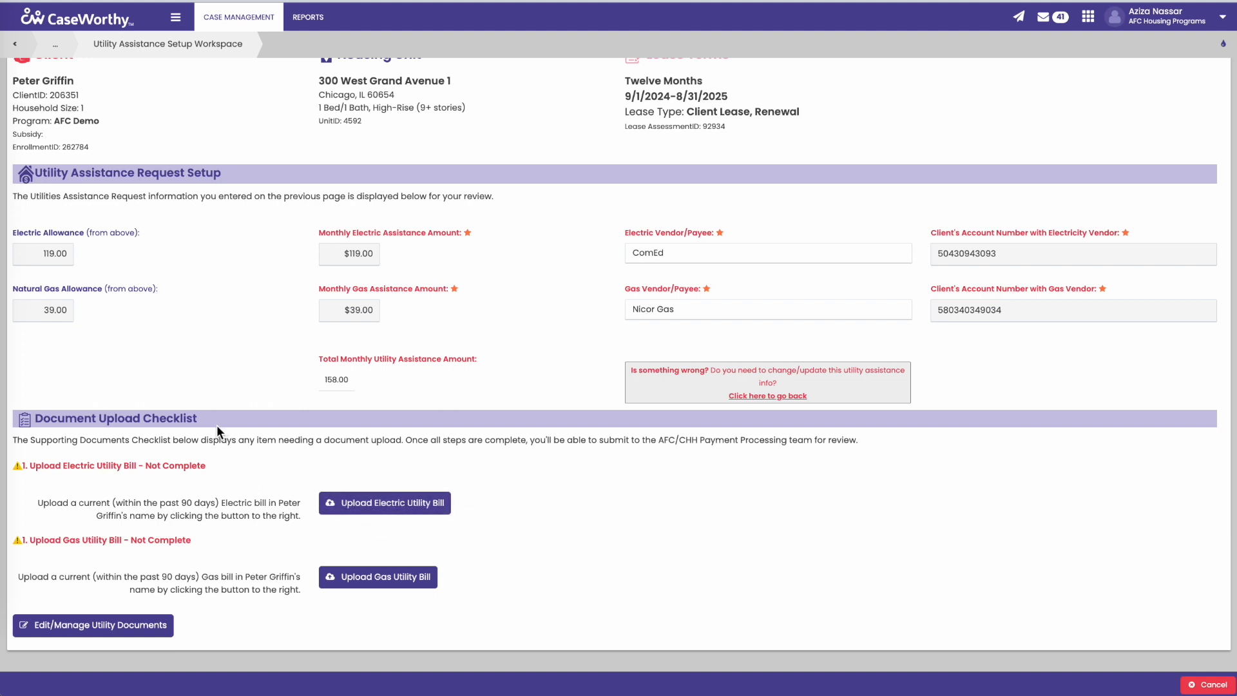
# Step: Upload 'Screenshot 2023-11-13 at 9.14.33 PM' as the electric utility bill and save it
pyautogui.click(367, 503)
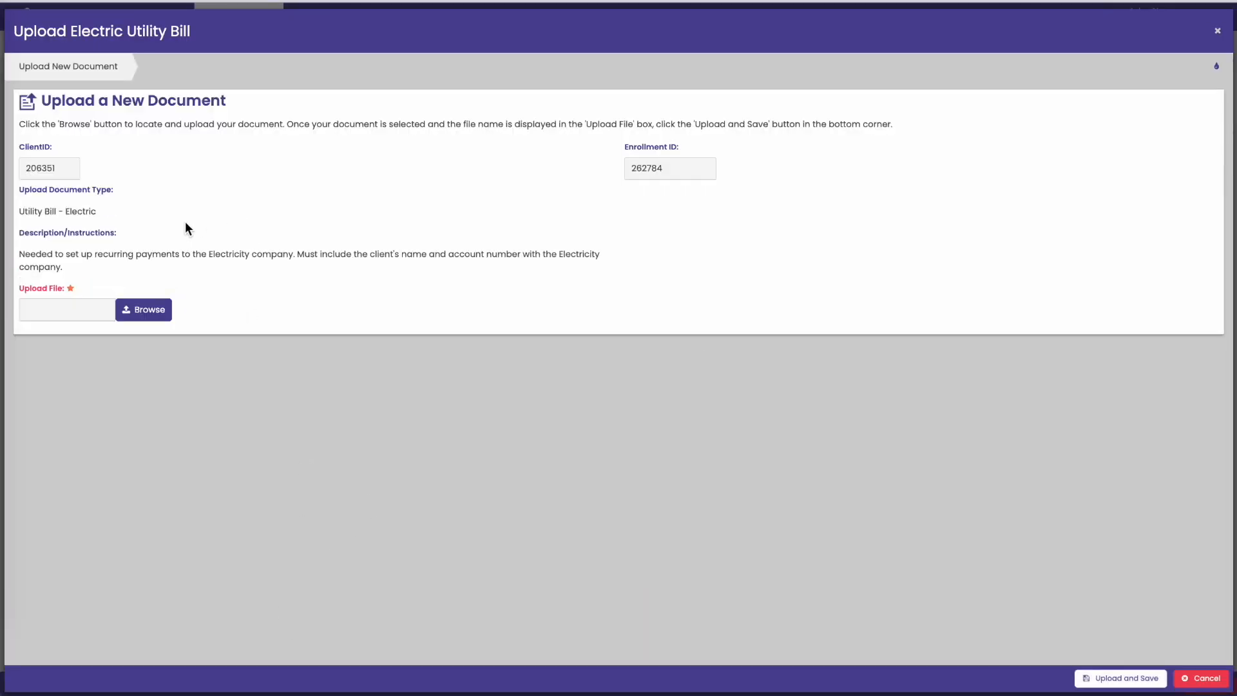
pyautogui.click(142, 310)
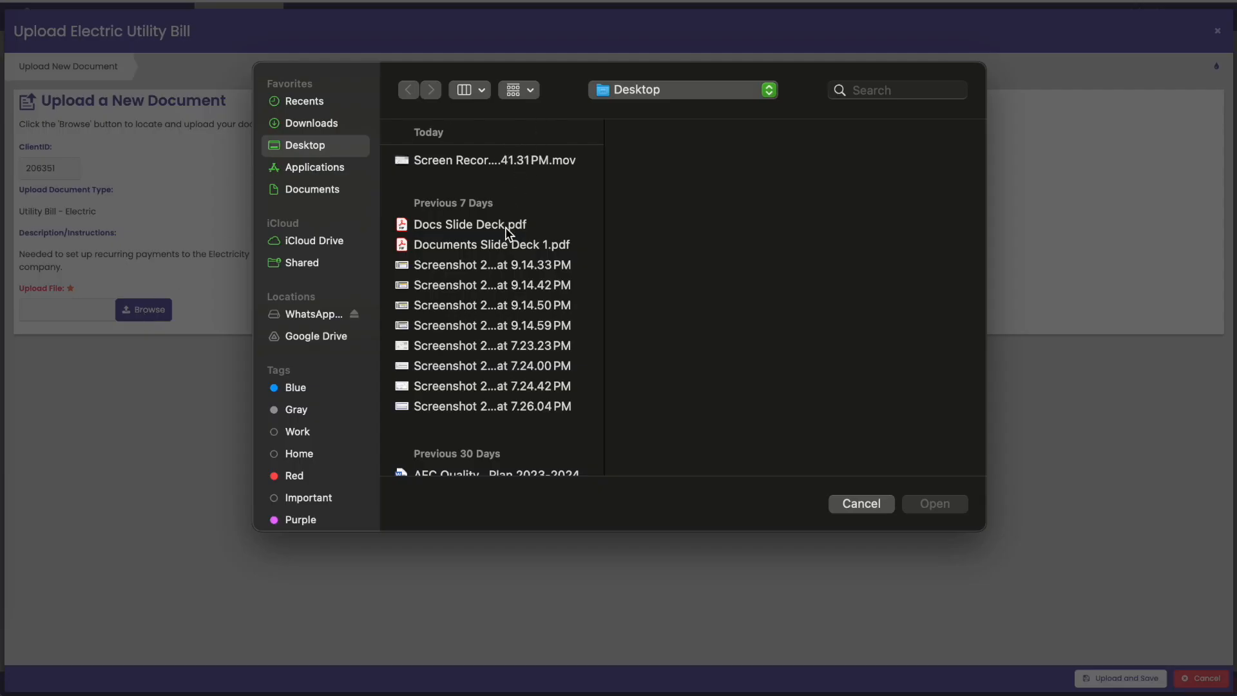
pyautogui.click(502, 264)
pyautogui.click(925, 505)
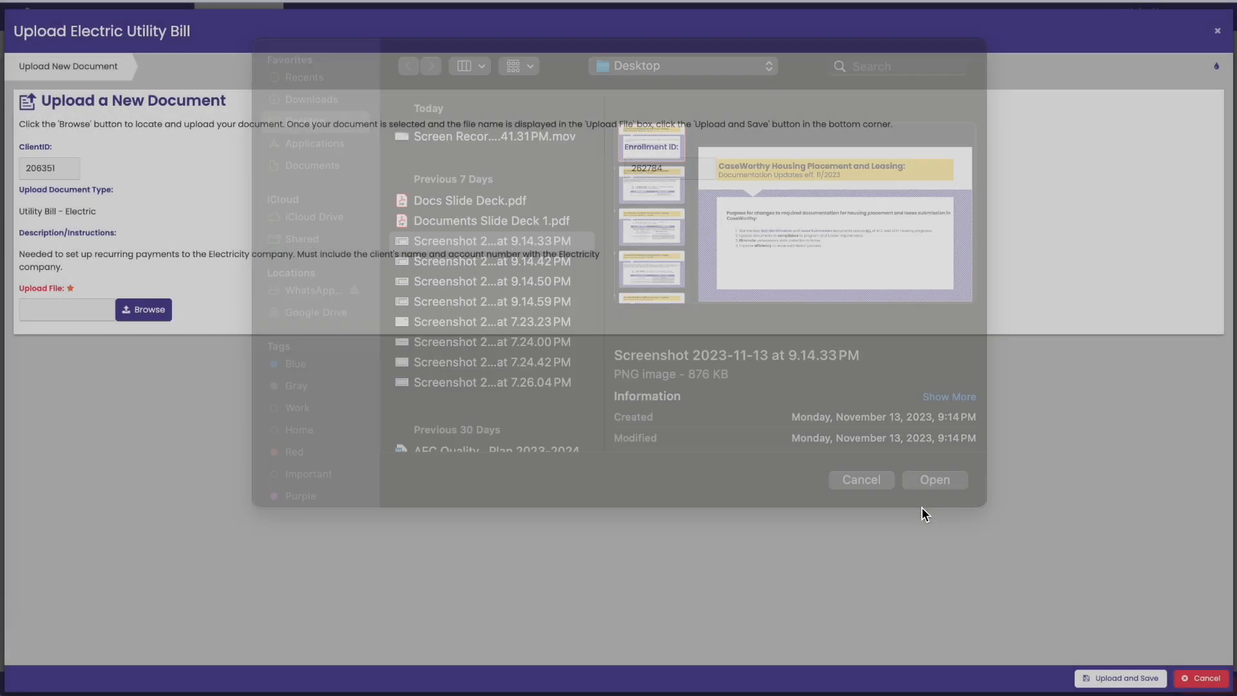
pyautogui.click(1120, 682)
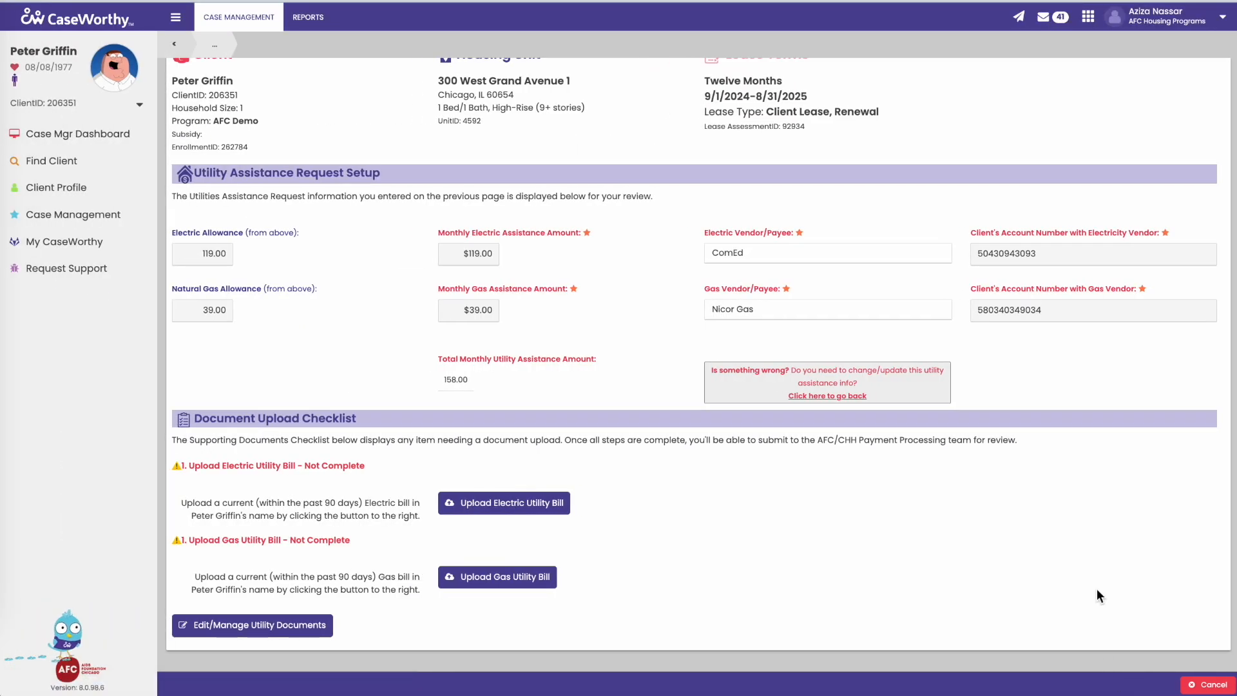
pyautogui.scroll(-2, 1035, 570)
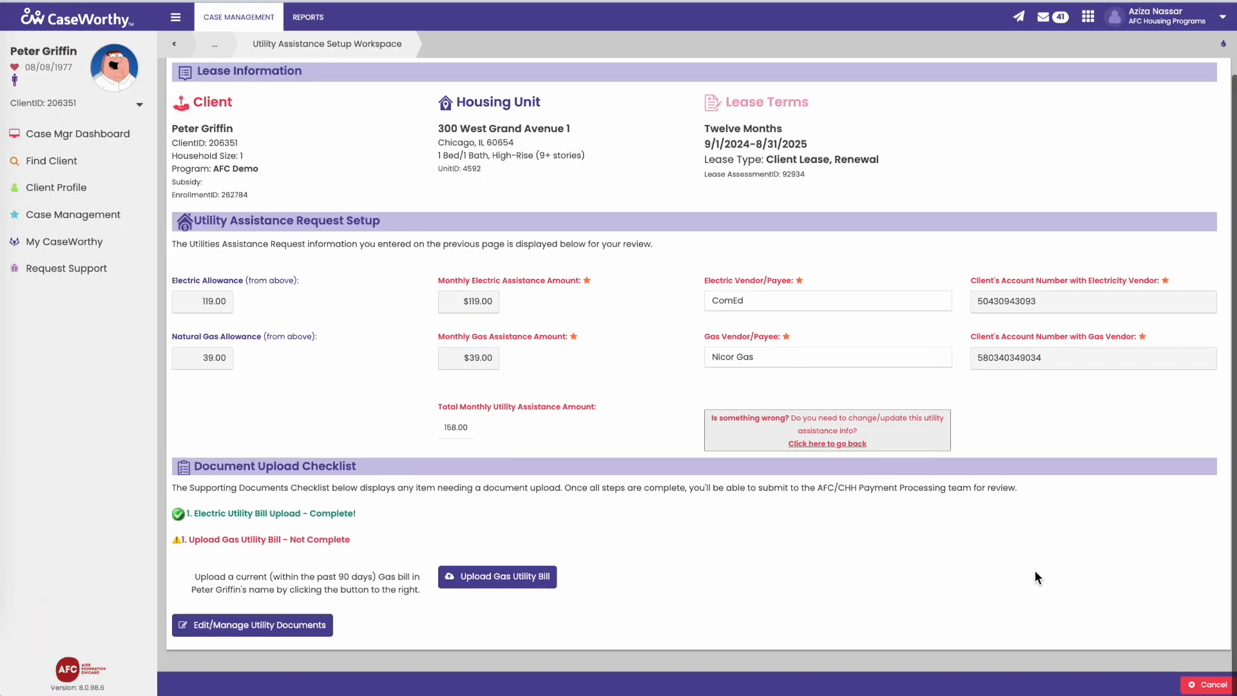
# Step: Upload 'Screenshot 2023-11-13 at 9.14.33 PM' as the gas utility bill and save it
pyautogui.click(465, 581)
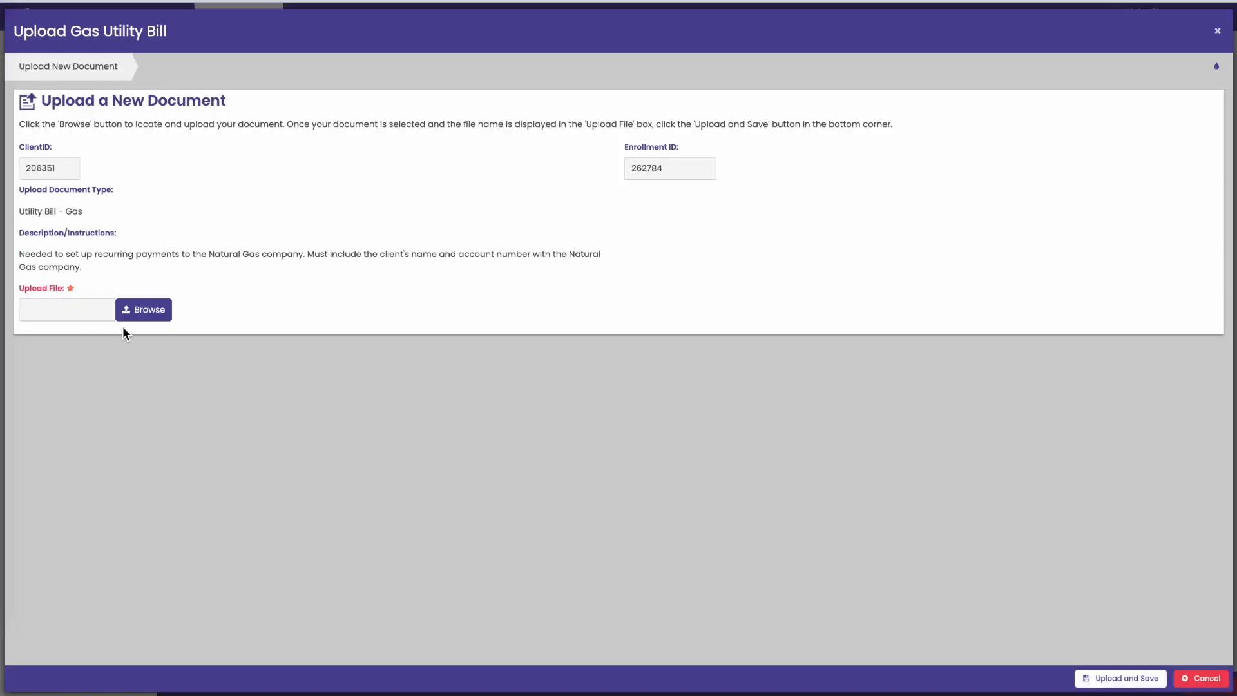
pyautogui.click(131, 312)
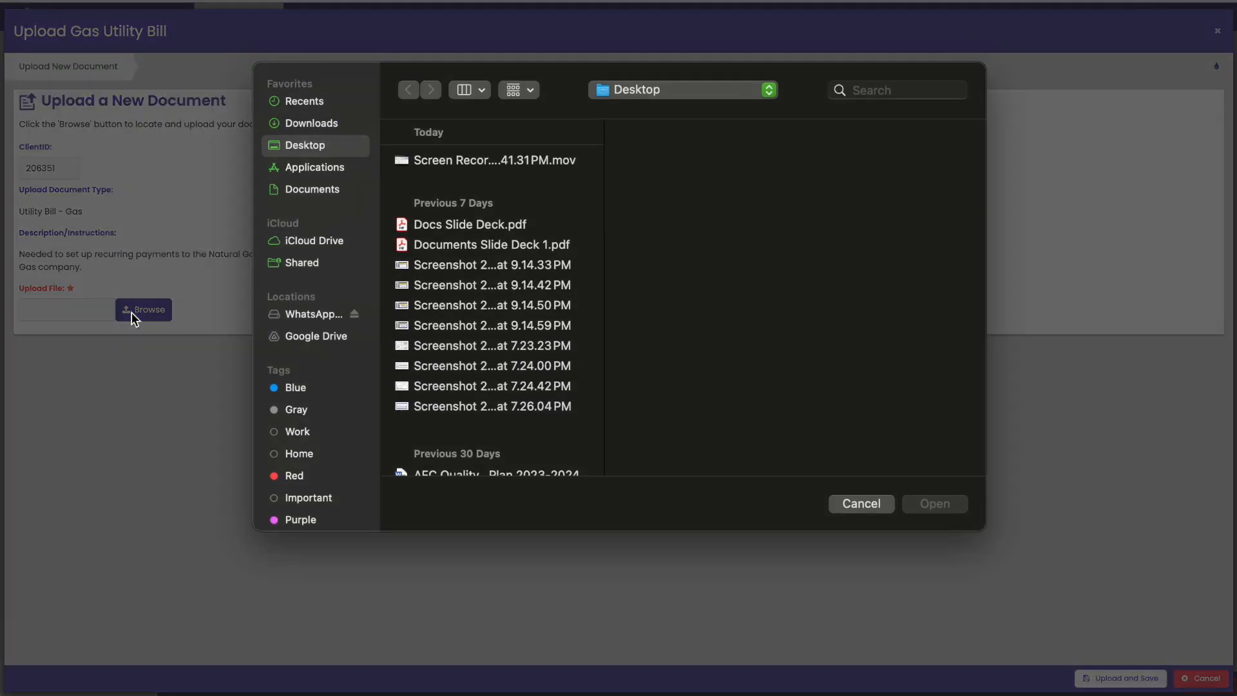
pyautogui.click(465, 272)
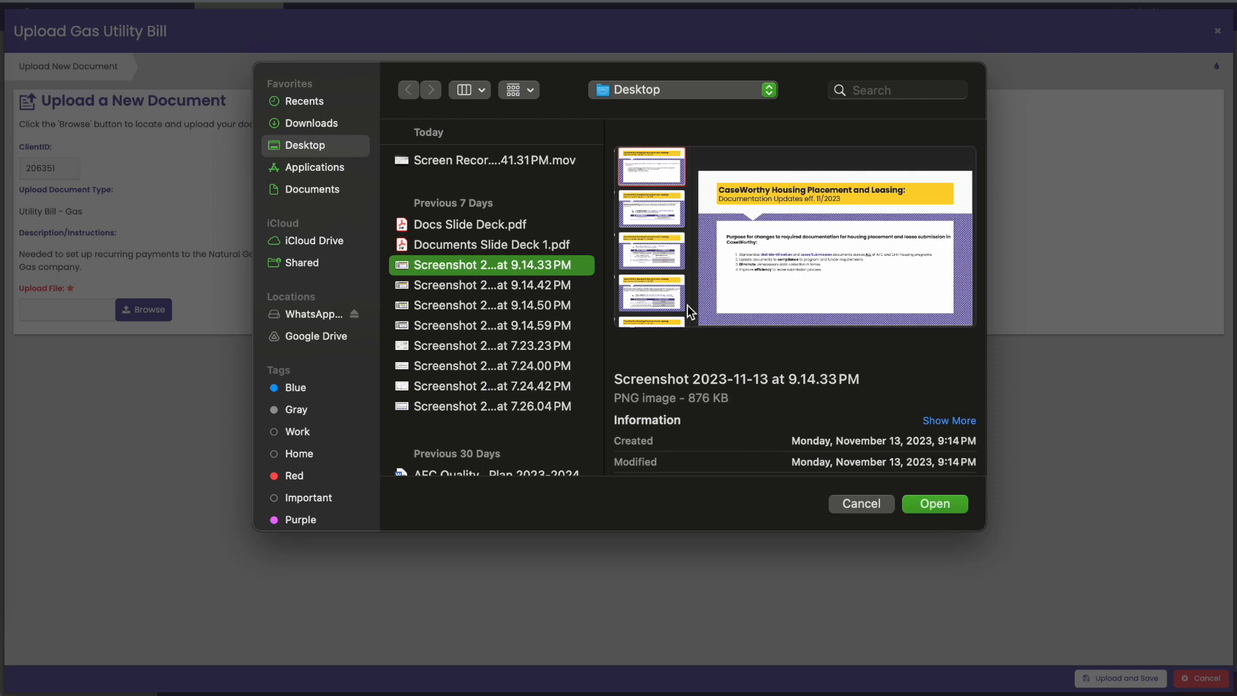
pyautogui.click(923, 509)
pyautogui.click(1101, 681)
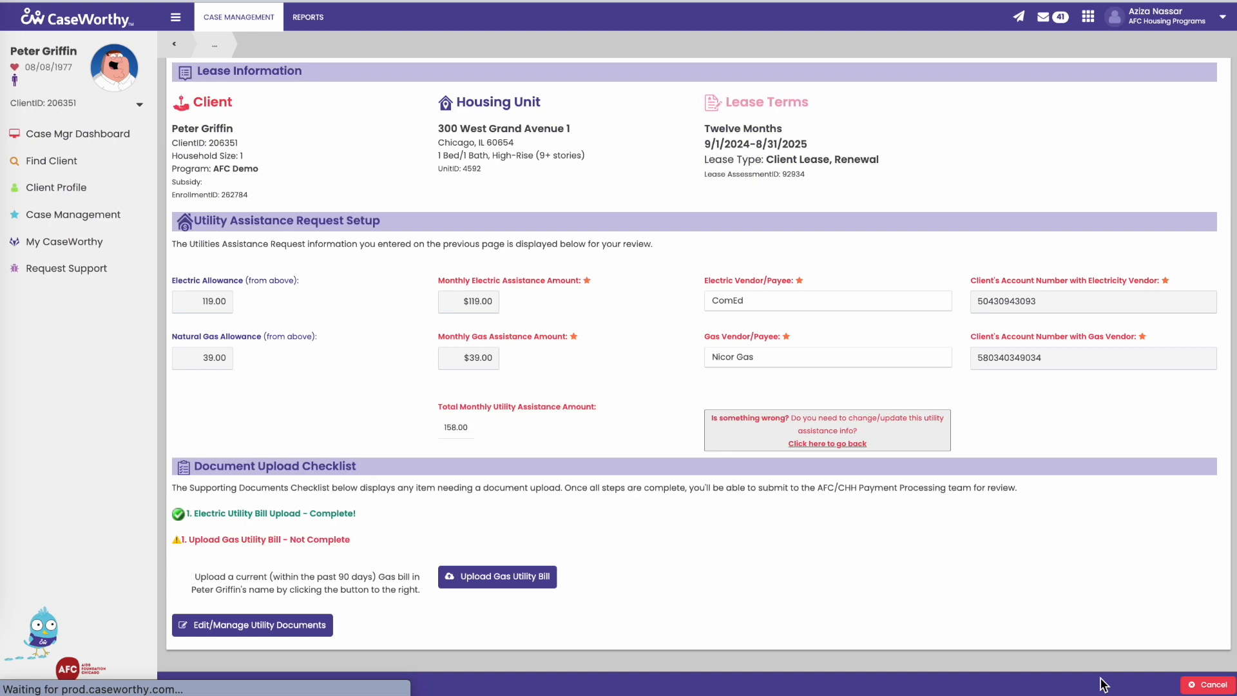
pyautogui.scroll(-2, 1033, 435)
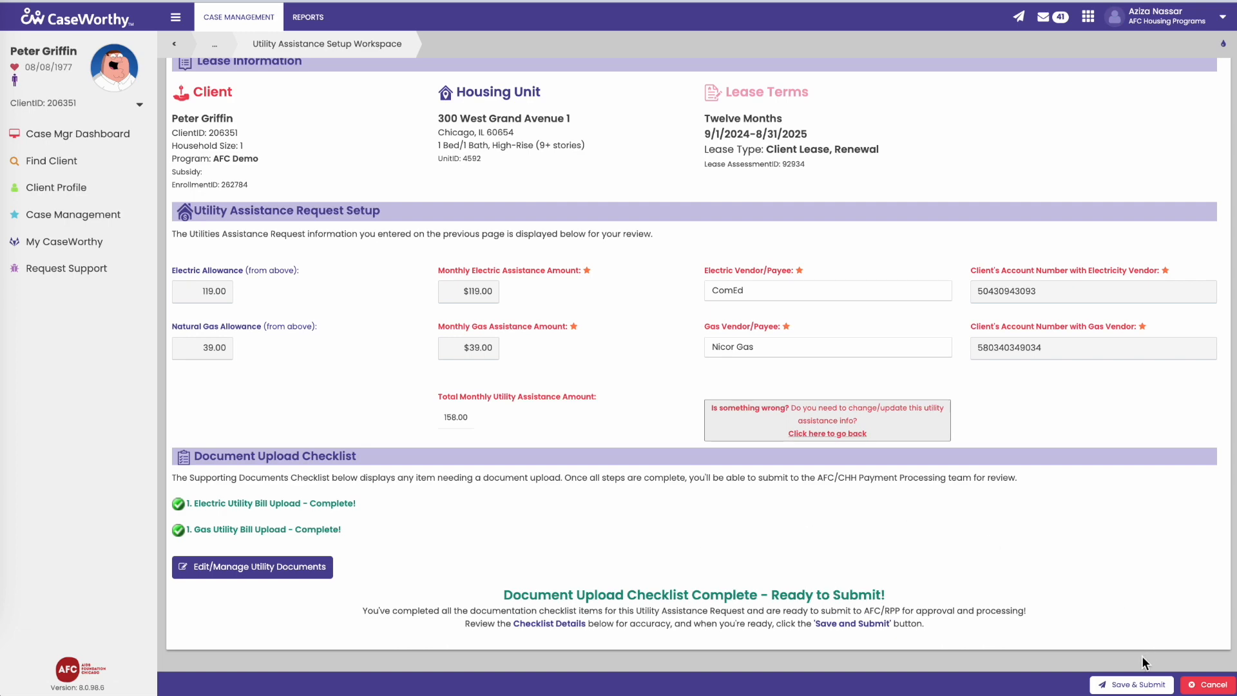
# Step: Save and submit the utility request, then check the Housing Status Alerts show it pending review
pyautogui.click(1134, 687)
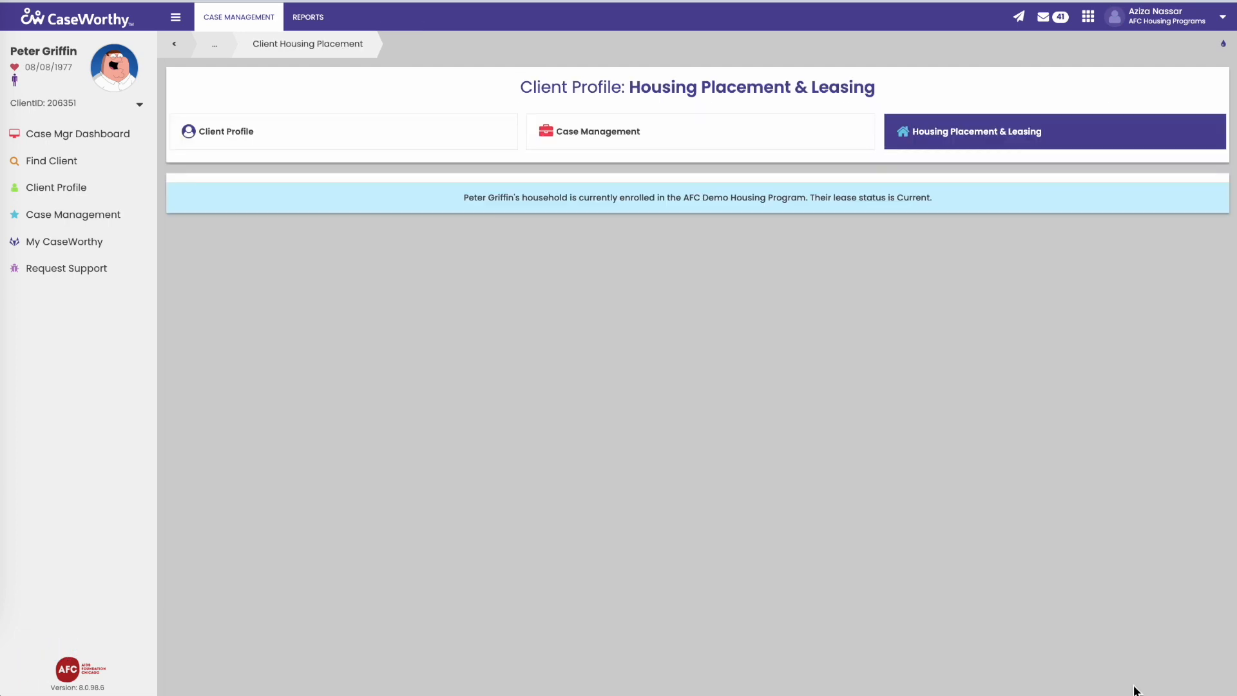
pyautogui.scroll(-1, 1062, 444)
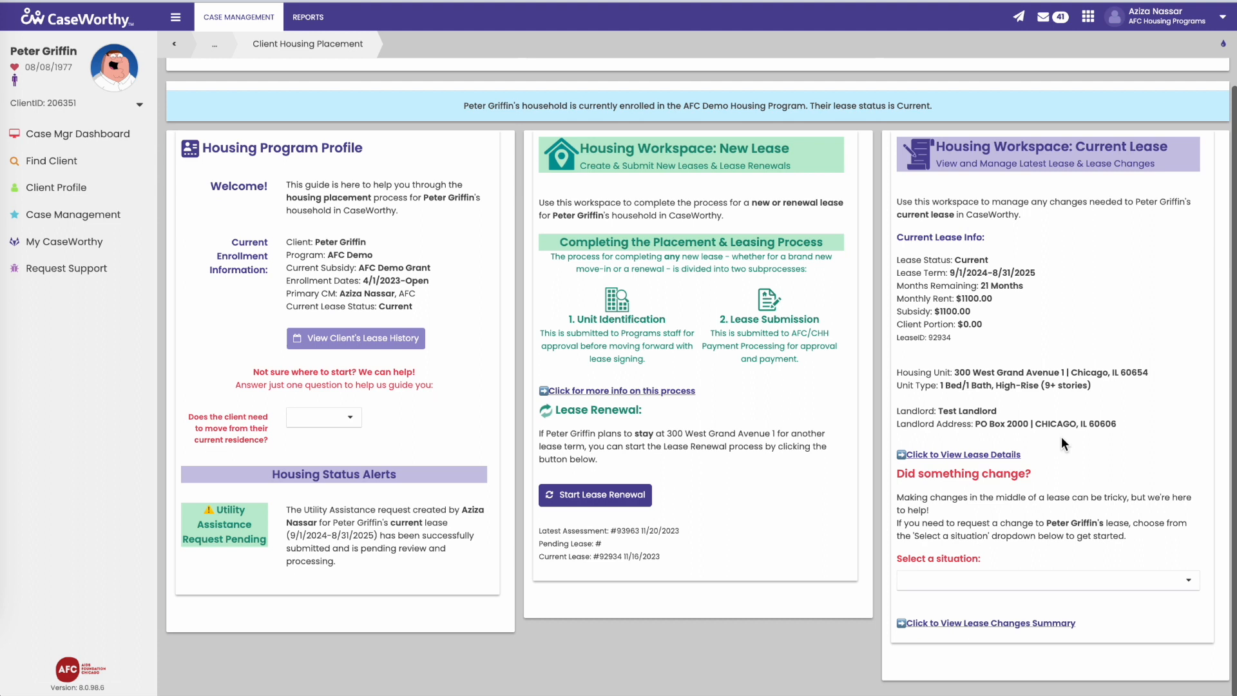
pyautogui.scroll(1, 1062, 438)
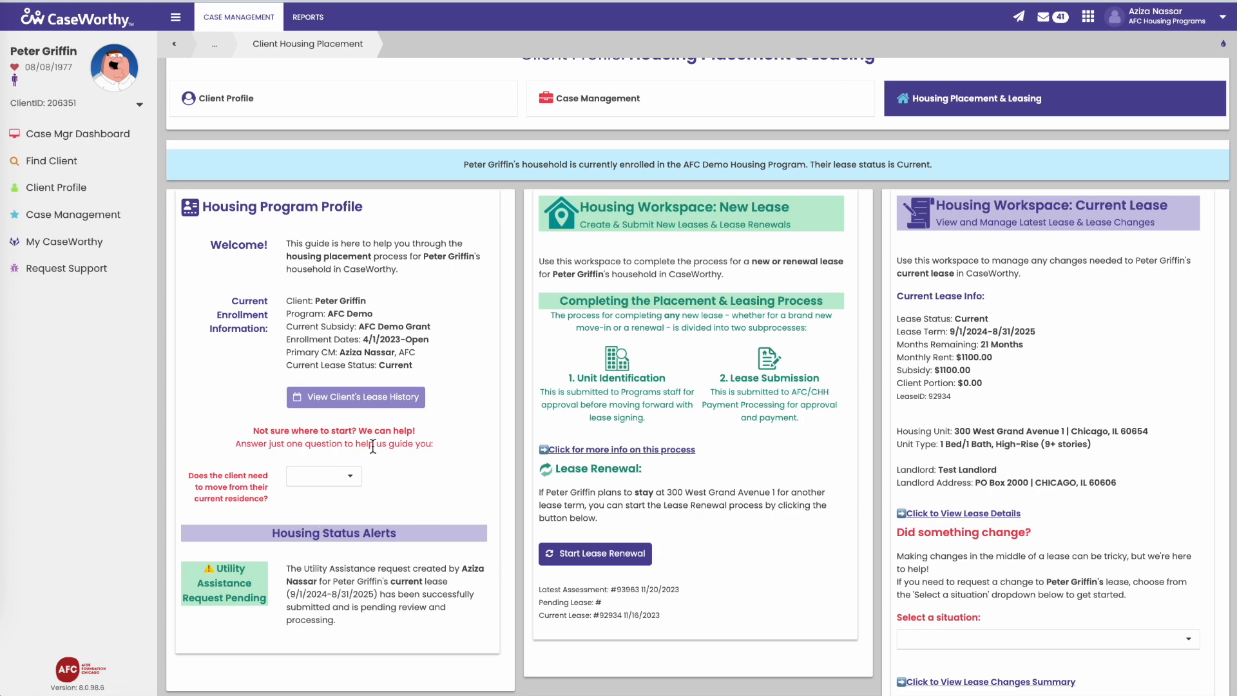
pyautogui.scroll(-1, 416, 419)
pyautogui.scroll(2, 416, 418)
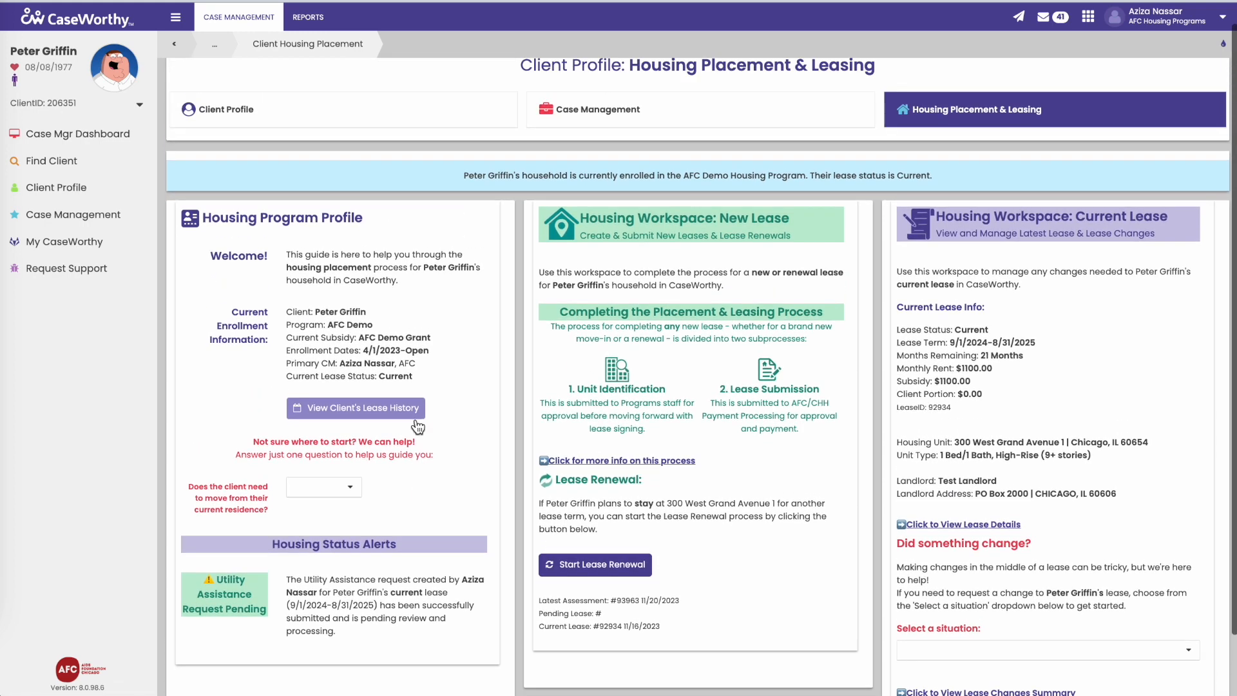
pyautogui.scroll(1, 417, 426)
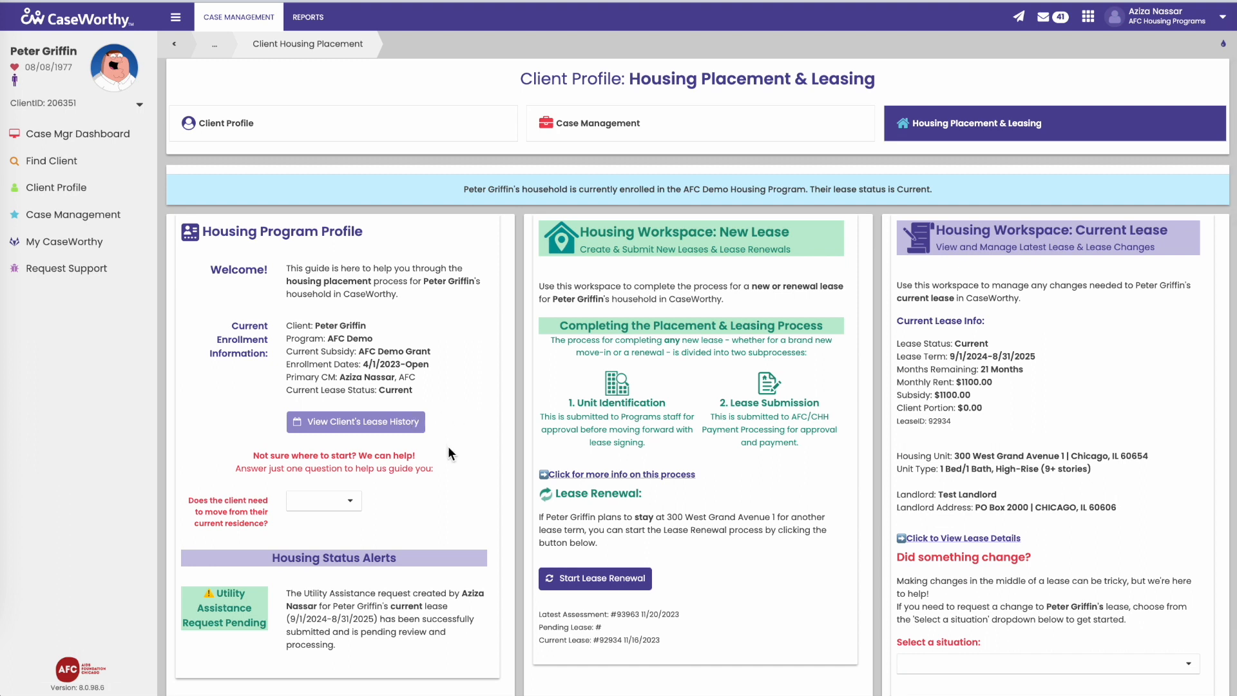